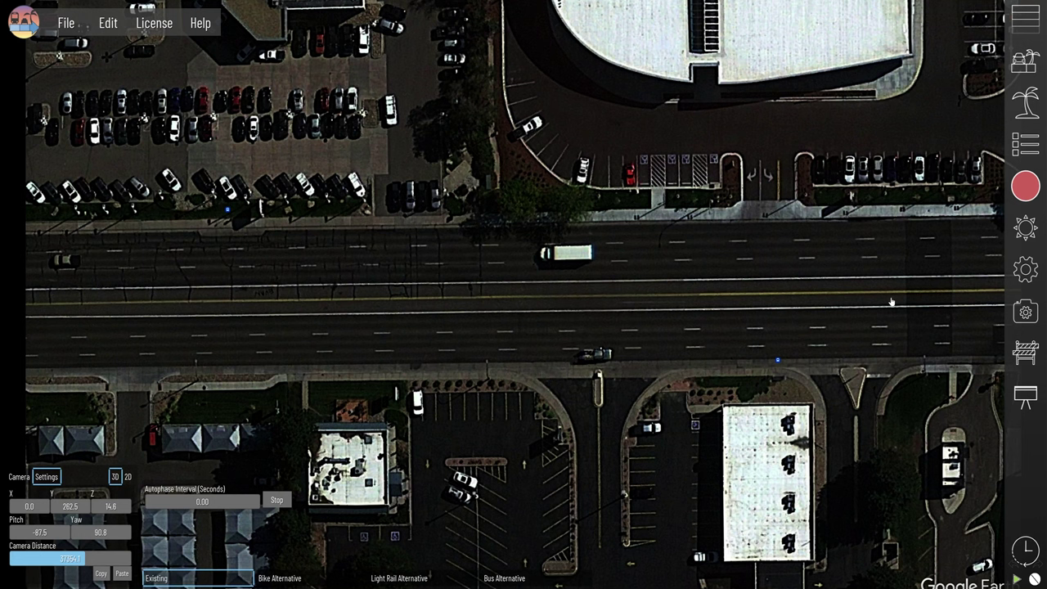
# Step: Send the aerial photo layer behind the road model so the modelled traffic shows
pyautogui.click(1031, 185)
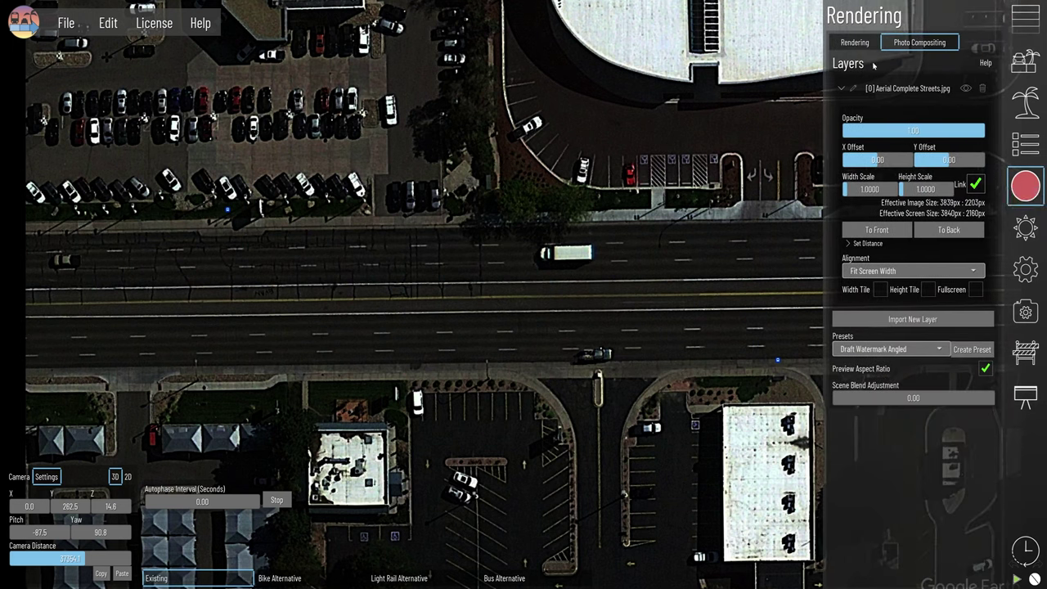
pyautogui.click(948, 230)
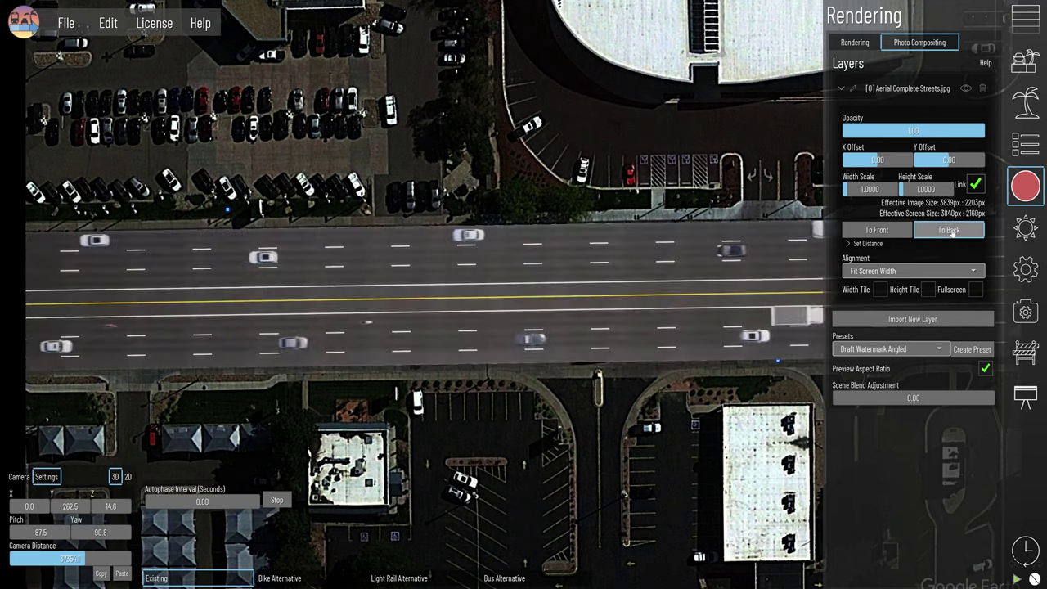
pyautogui.click(555, 372)
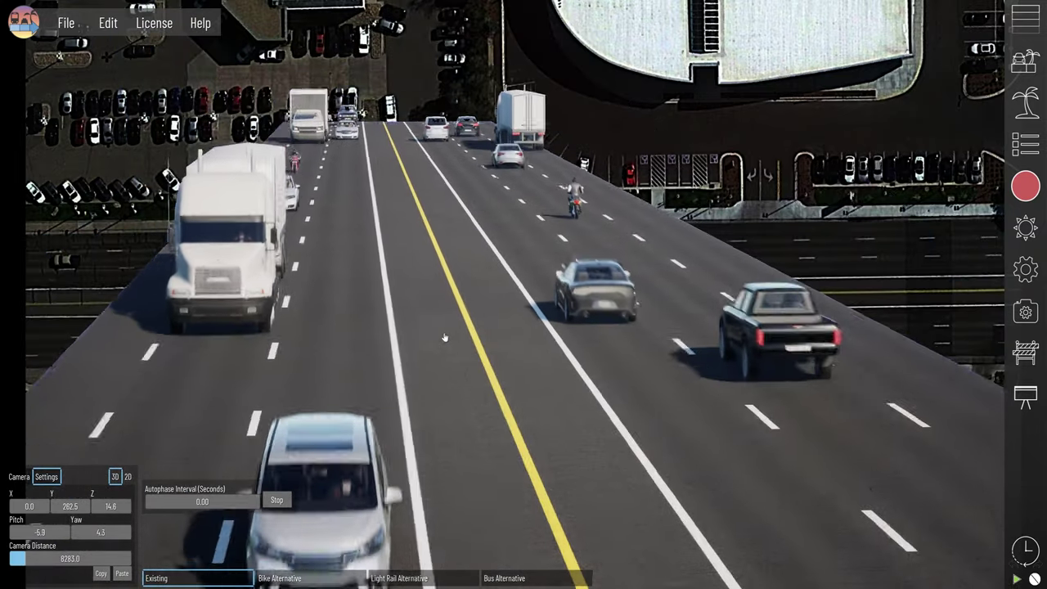
# Step: Return to the Composite Top 2 overhead camera view
pyautogui.click(1025, 186)
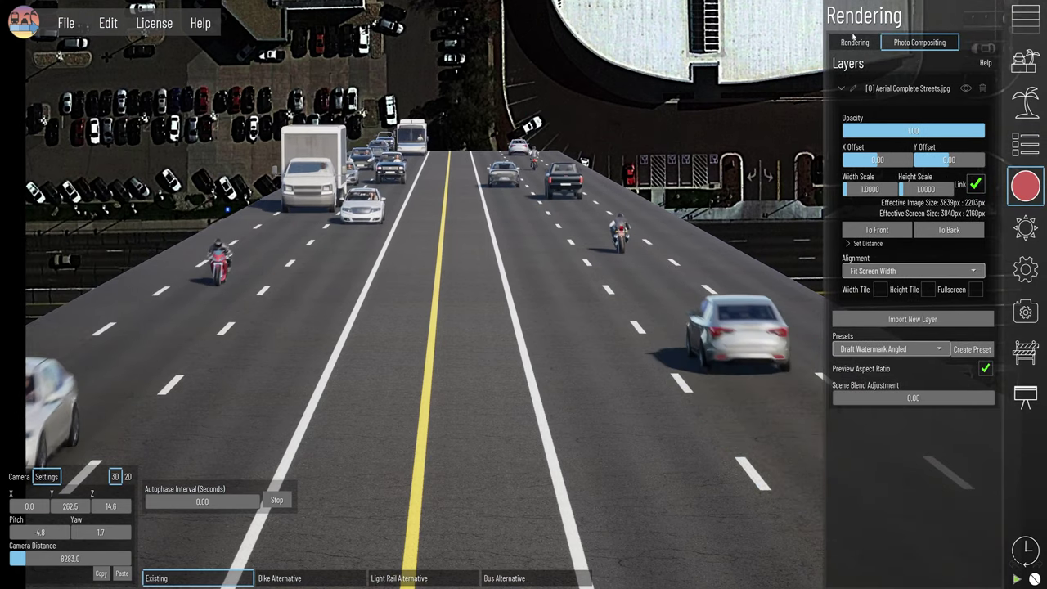
pyautogui.click(854, 43)
pyautogui.click(909, 73)
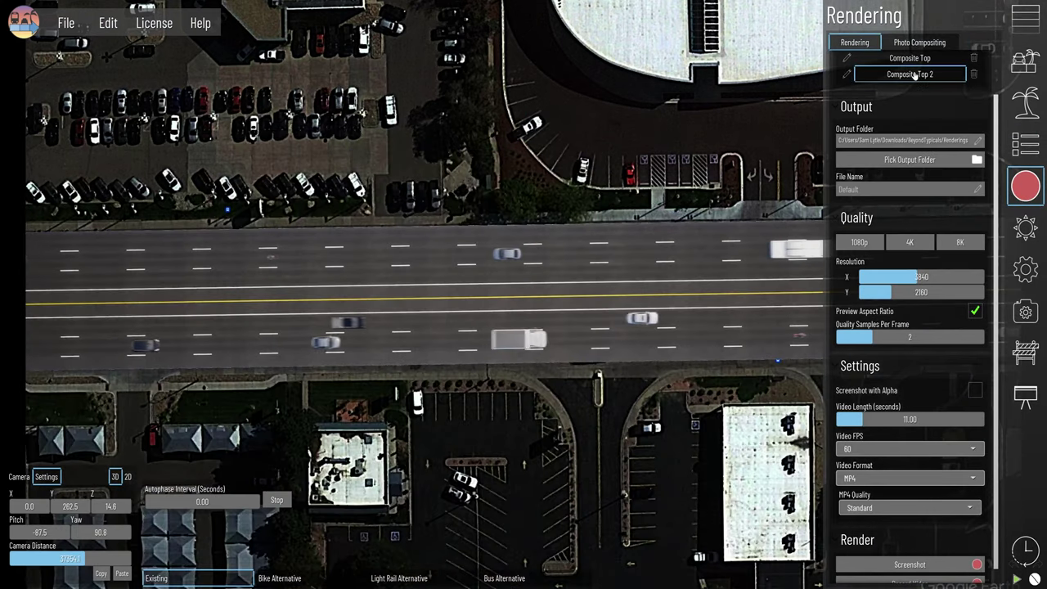
pyautogui.click(1026, 186)
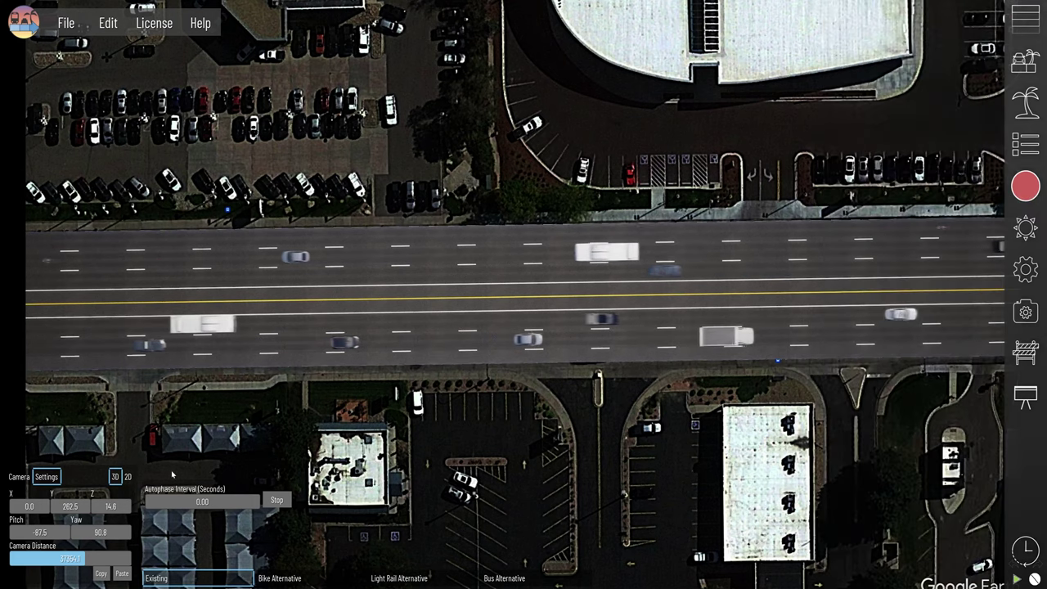
# Step: Widen the camera field of view to 120
pyautogui.click(19, 476)
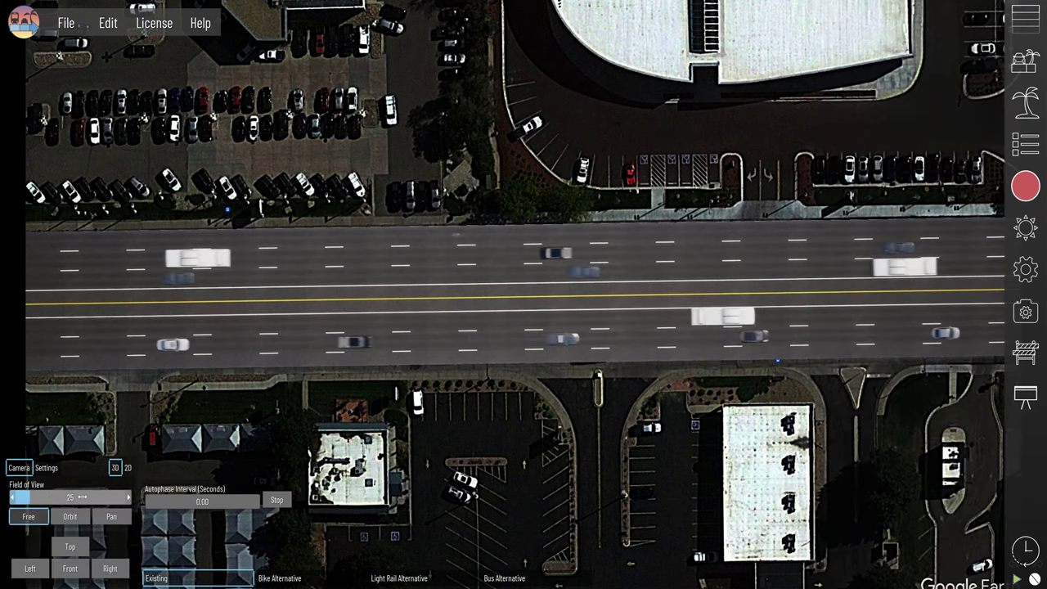
pyautogui.moveTo(54, 496); pyautogui.dragTo(110, 497)
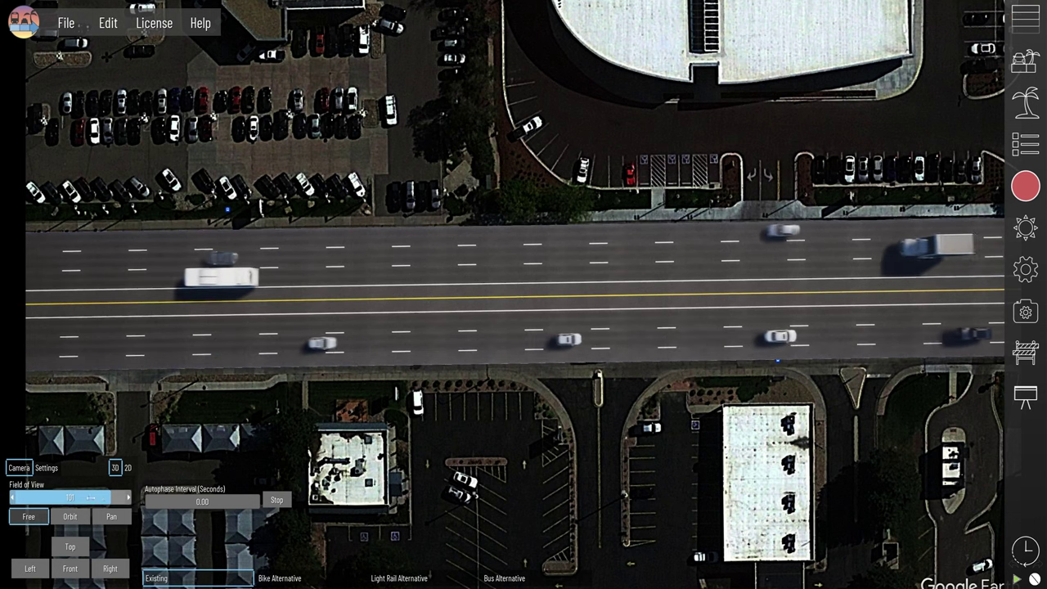
pyautogui.moveTo(110, 497); pyautogui.dragTo(129, 496)
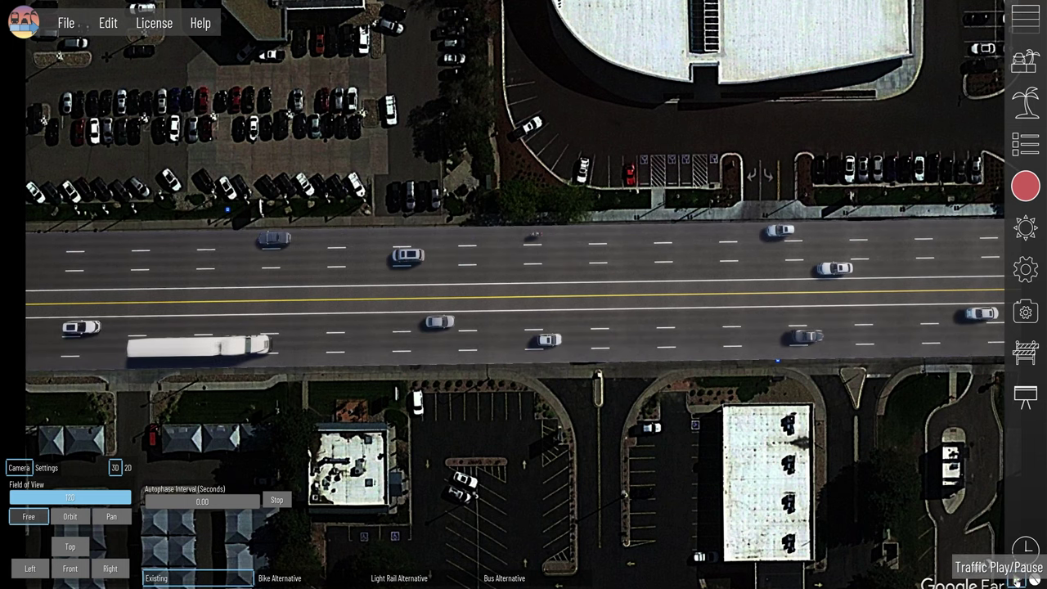
# Step: Pause the traffic and set the camera field of view back to 25
pyautogui.click(1016, 578)
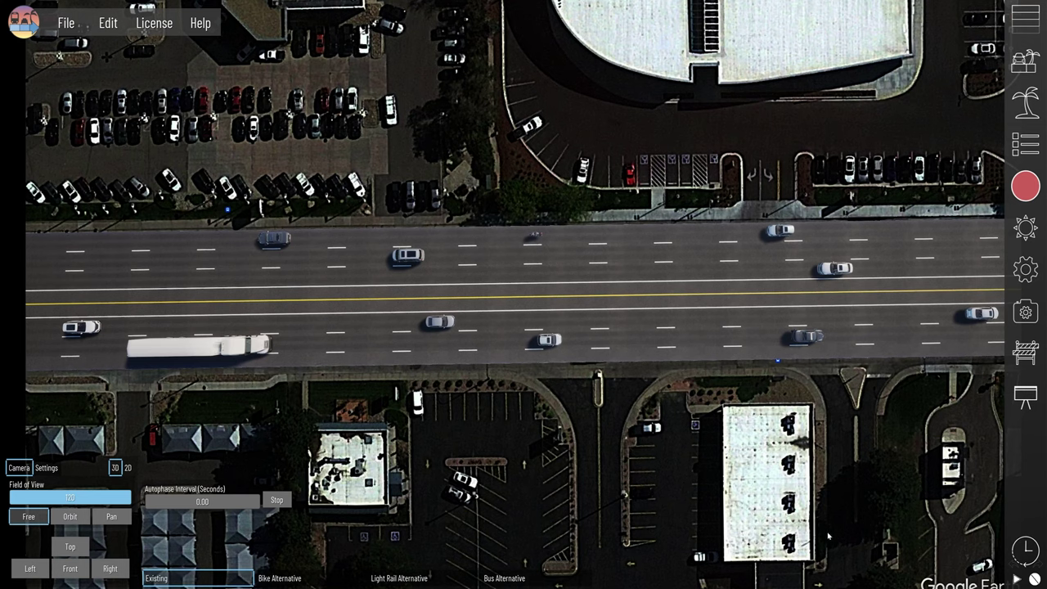
pyautogui.click(52, 499)
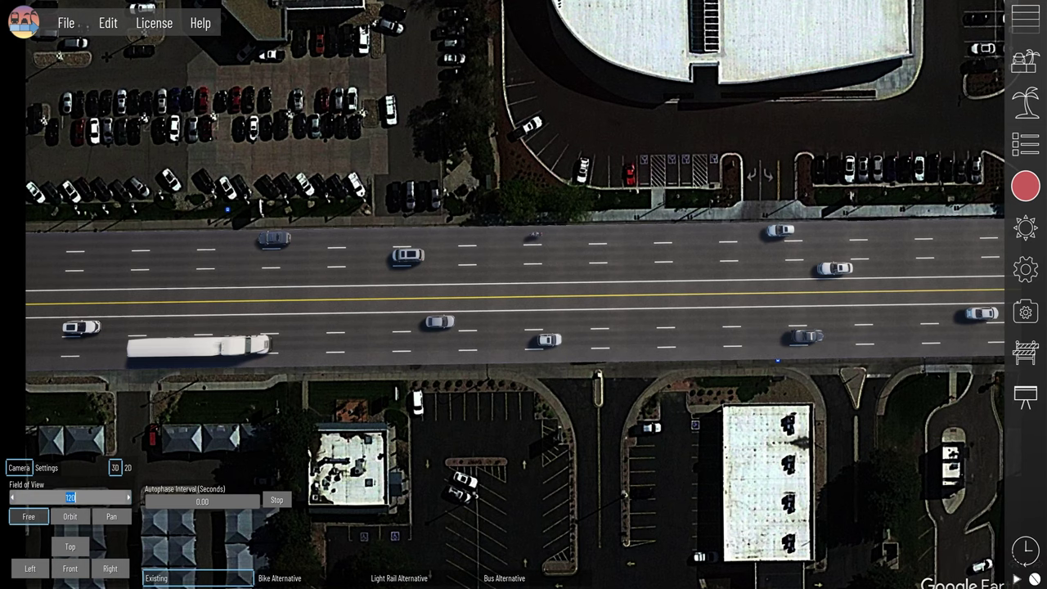
pyautogui.write('25')
pyautogui.press('Return')
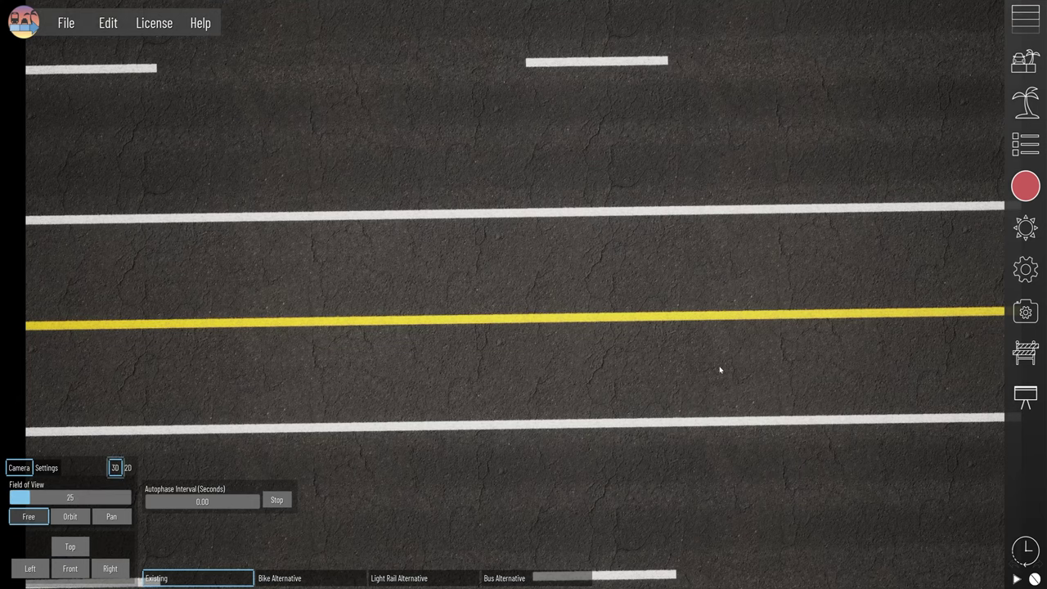
pyautogui.click(1024, 187)
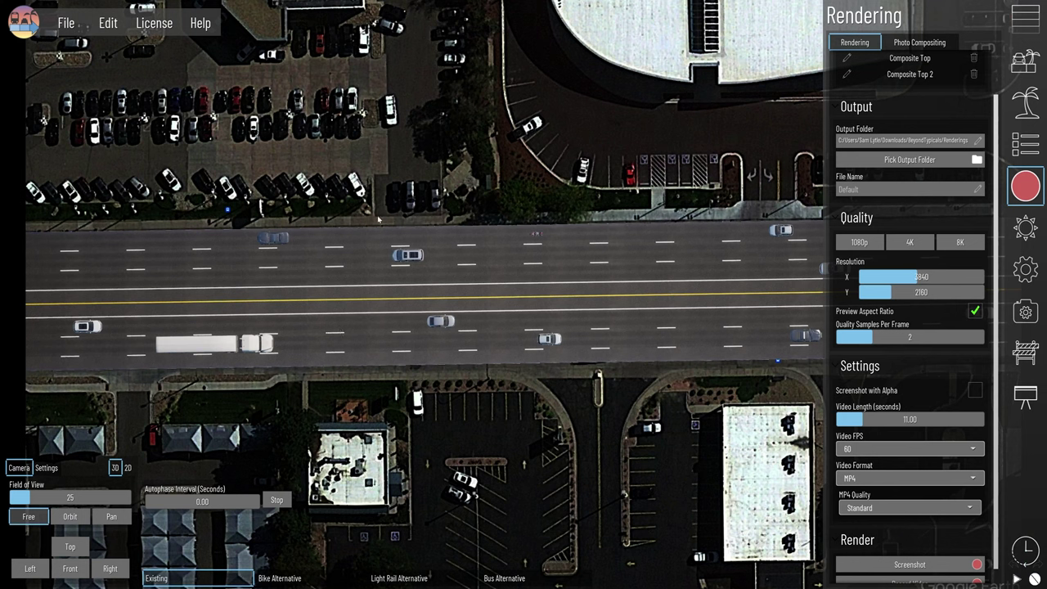
# Step: Close the rendering settings and zoom in on the road lanes and cars
pyautogui.click(1024, 186)
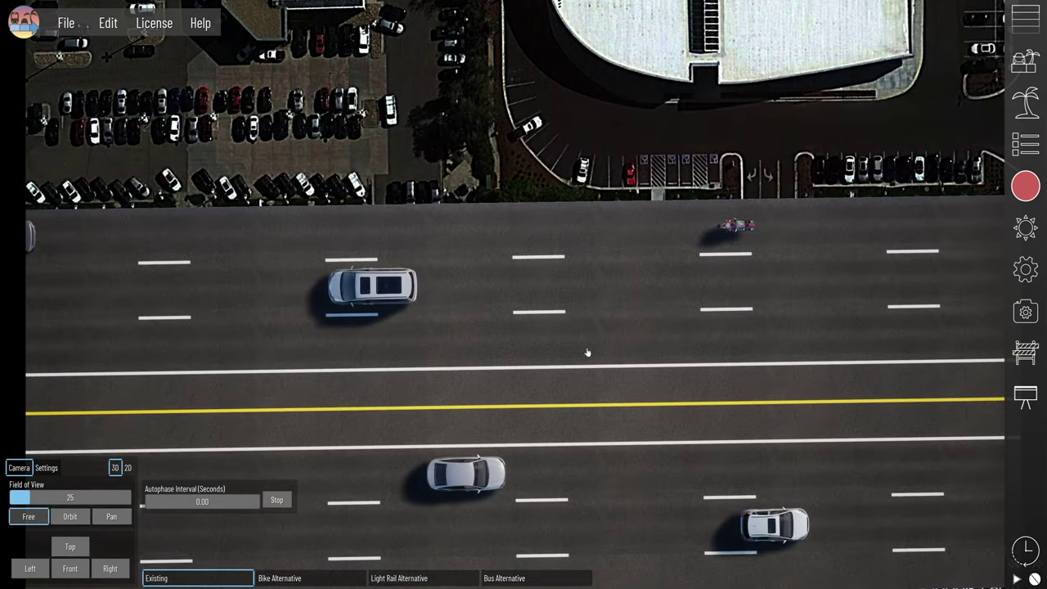
pyautogui.scroll(-5, 479, 311)
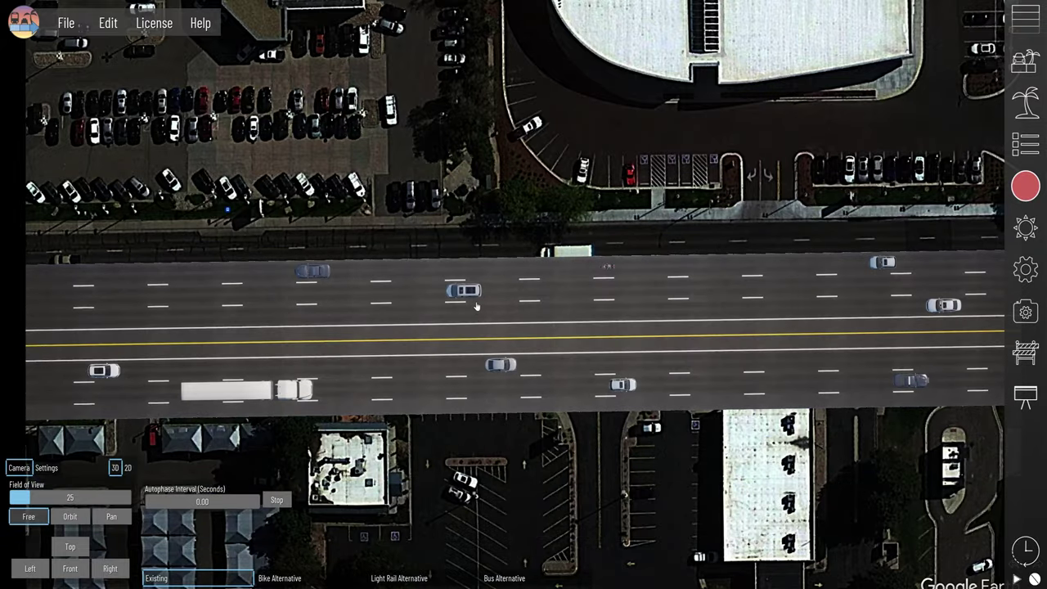
pyautogui.scroll(2, 478, 307)
pyautogui.scroll(3, 477, 307)
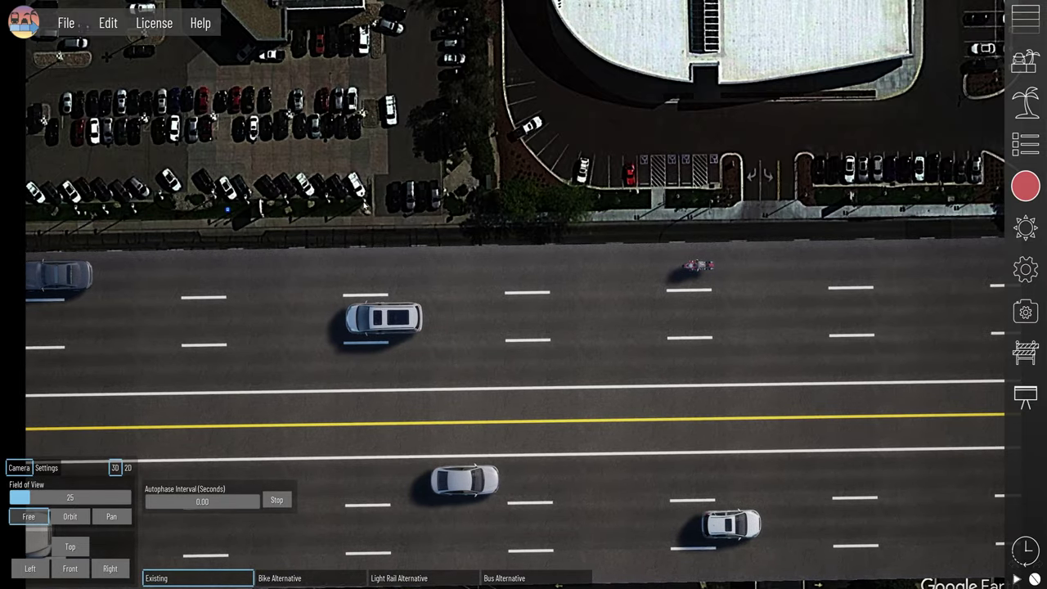
# Step: Check the scene and environment settings, then restore the Composite Top 2 overhead view
pyautogui.click(1032, 267)
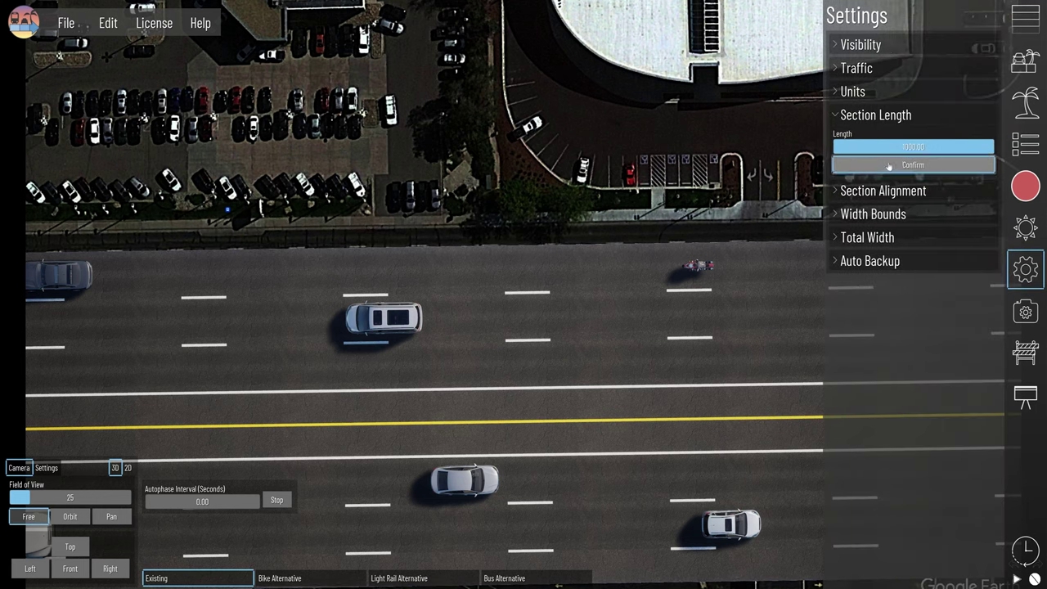
pyautogui.click(1026, 228)
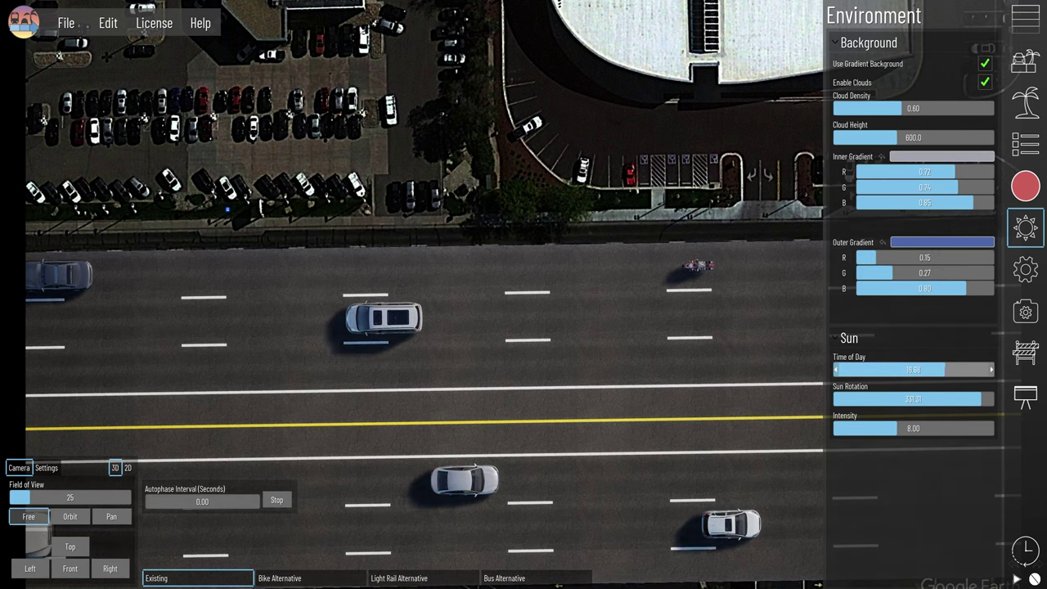
pyautogui.click(1025, 228)
pyautogui.click(1026, 186)
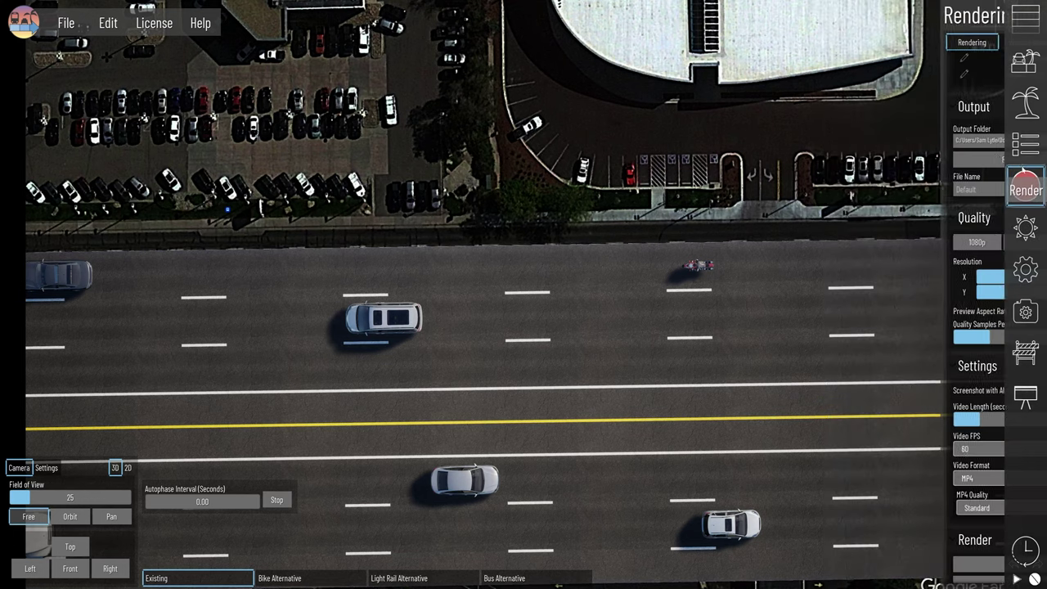
pyautogui.click(896, 75)
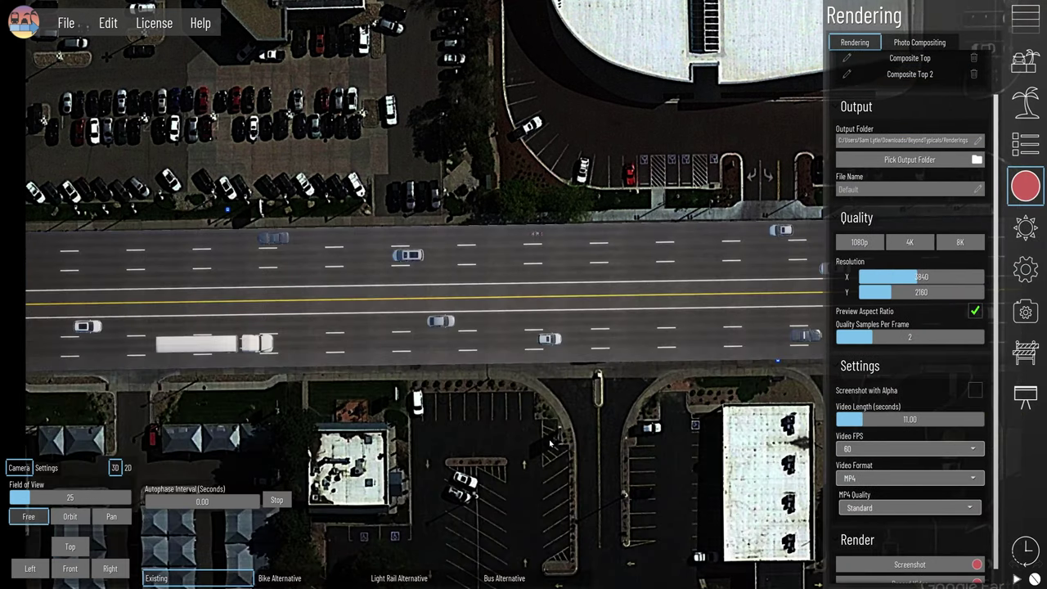
pyautogui.click(1031, 199)
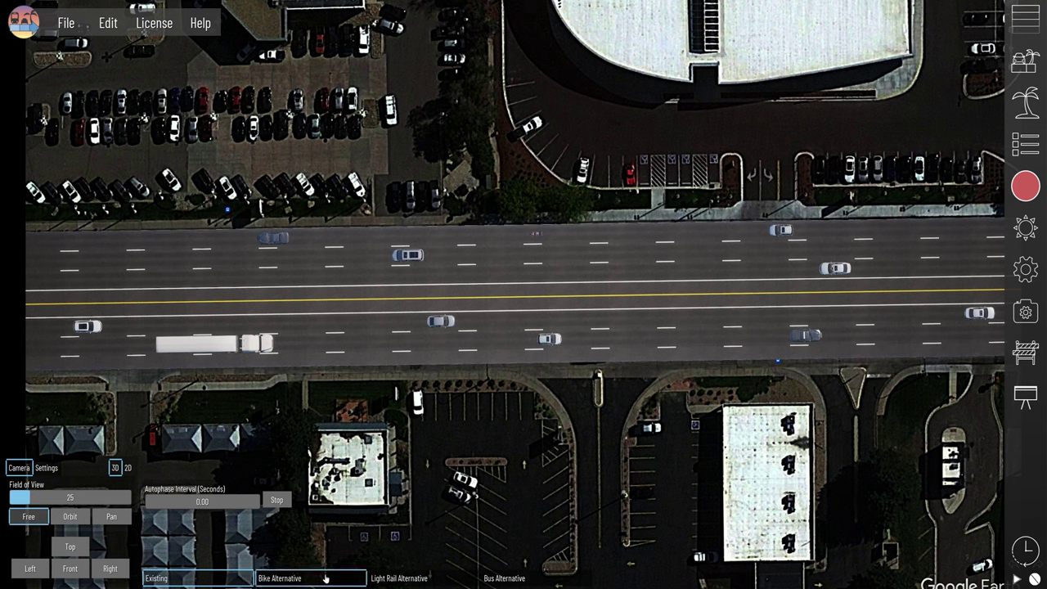
pyautogui.click(324, 578)
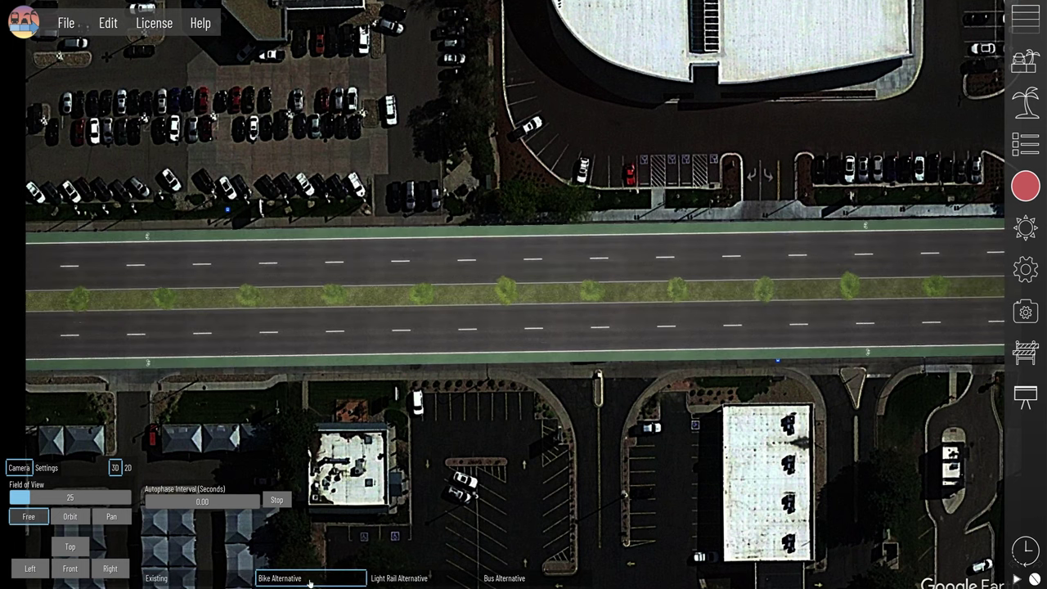
pyautogui.click(194, 578)
pyautogui.click(523, 578)
pyautogui.click(514, 579)
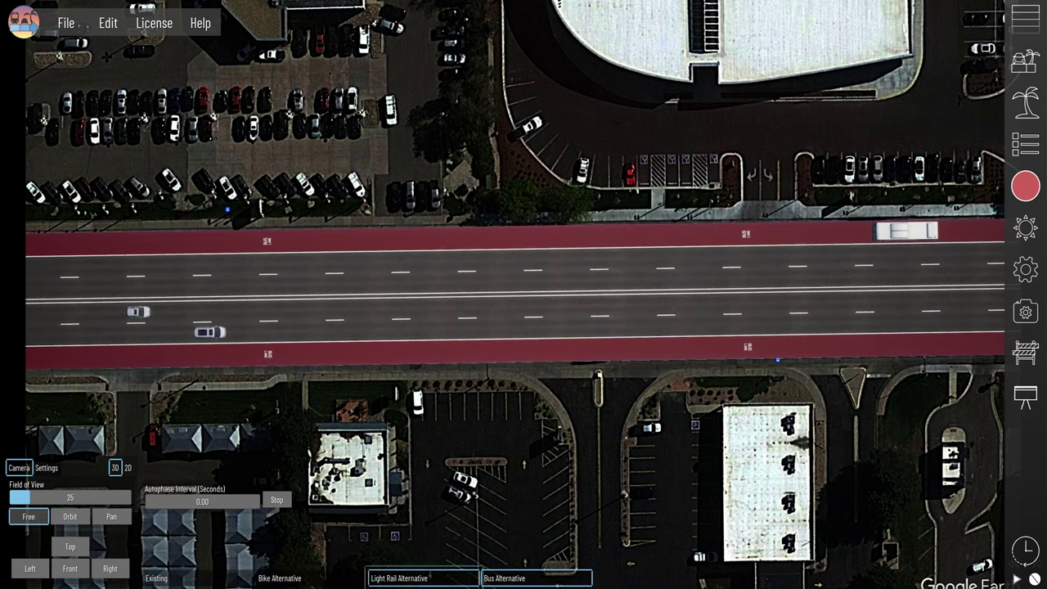
pyautogui.click(157, 579)
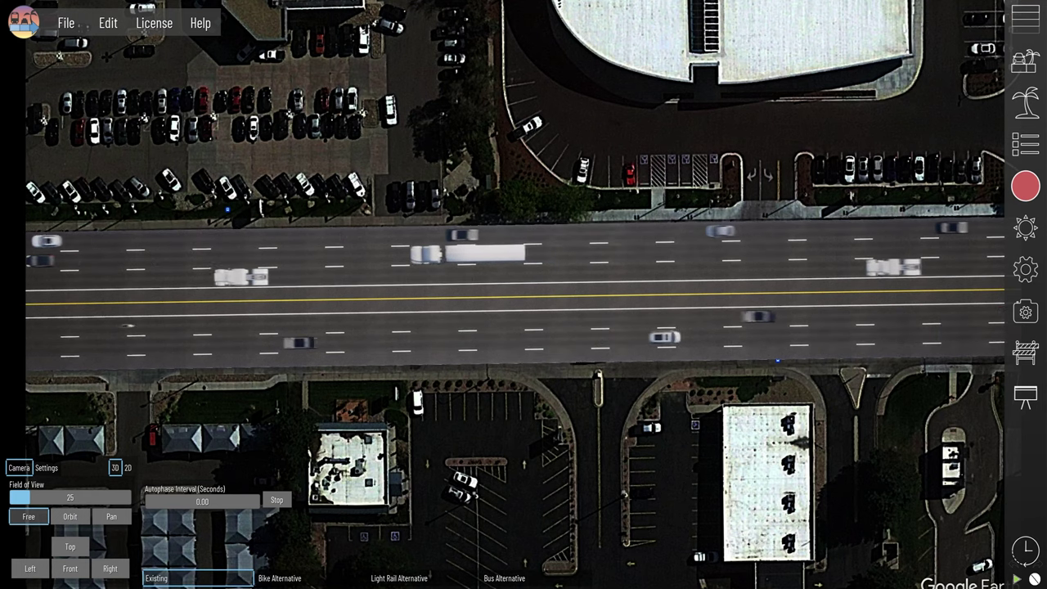
# Step: Compare the Bike, Light Rail and Bus Alternative street designs
pyautogui.click(309, 582)
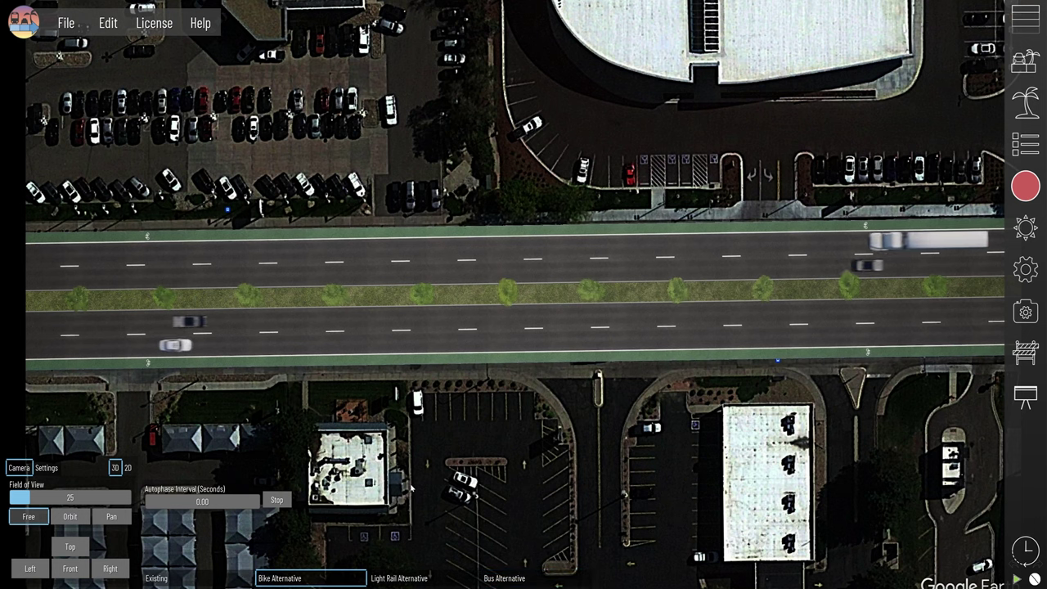
pyautogui.click(409, 582)
pyautogui.click(530, 582)
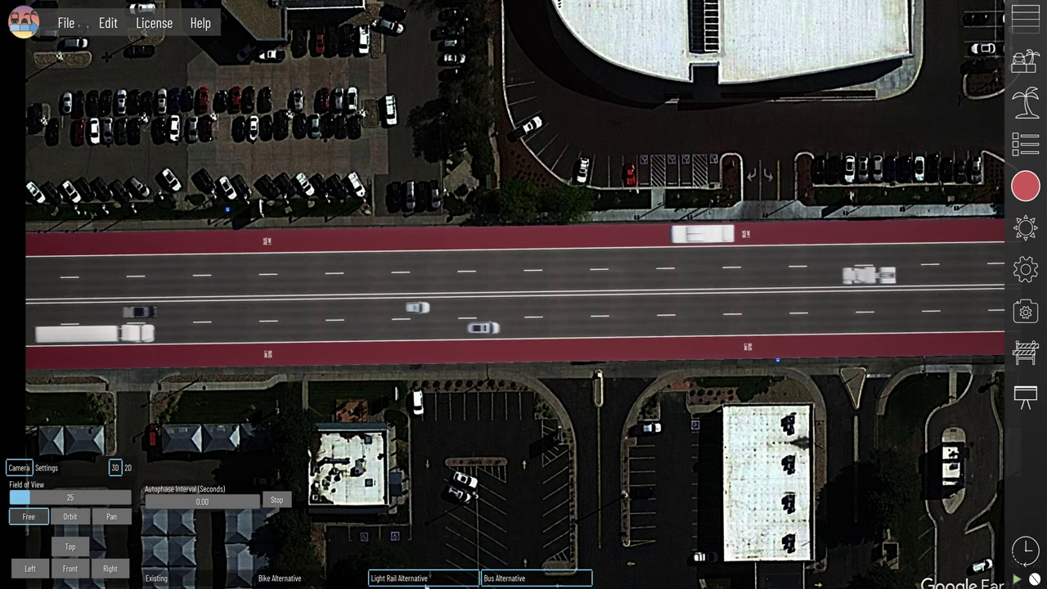
pyautogui.click(425, 583)
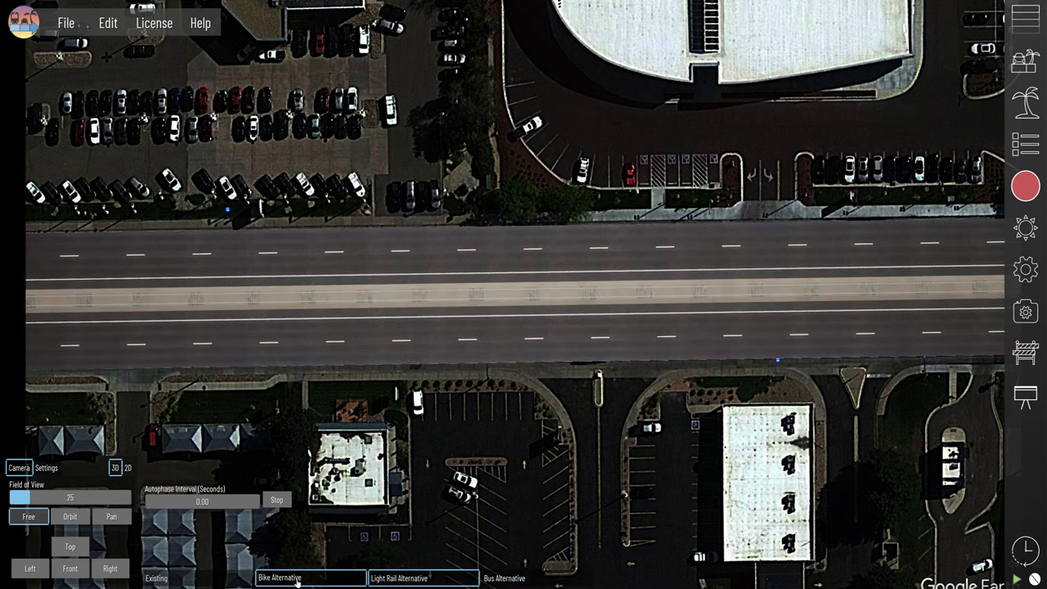
pyautogui.click(296, 578)
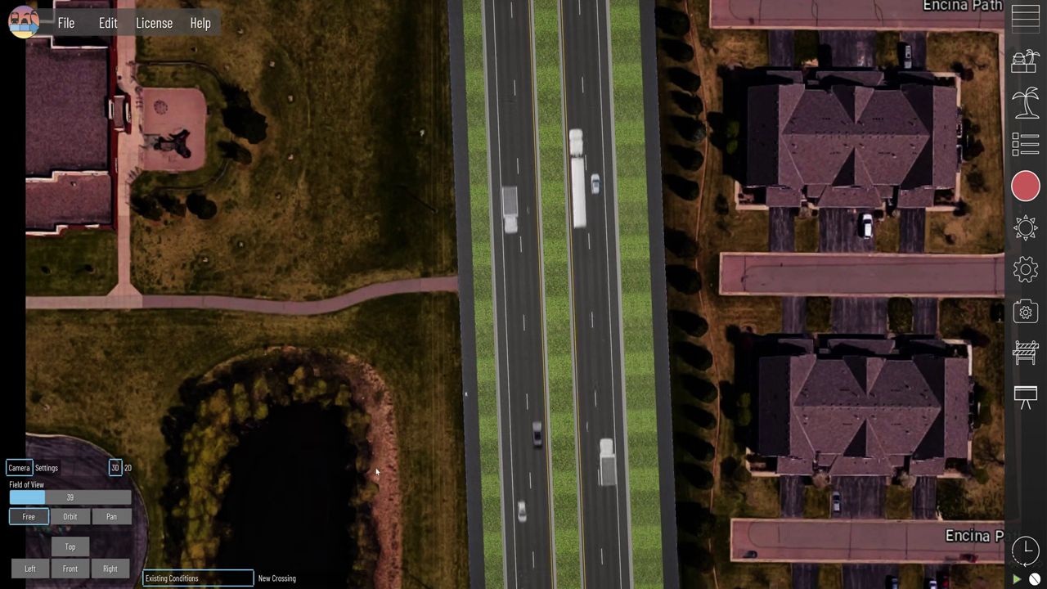
# Step: Compare the New Crossing design against Existing Conditions, ending on New Crossing
pyautogui.click(309, 580)
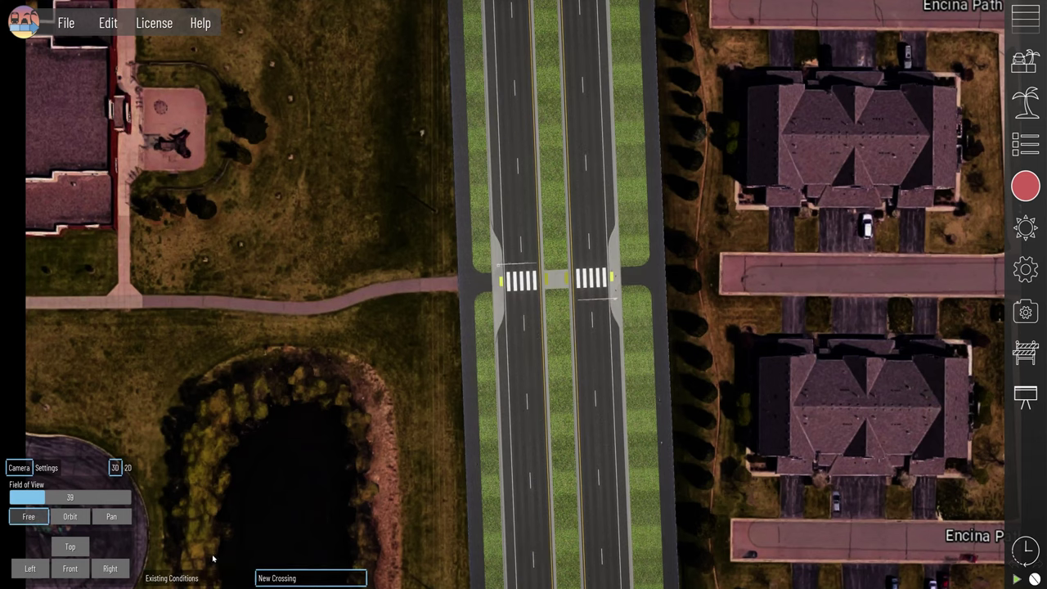
pyautogui.click(194, 579)
pyautogui.click(309, 579)
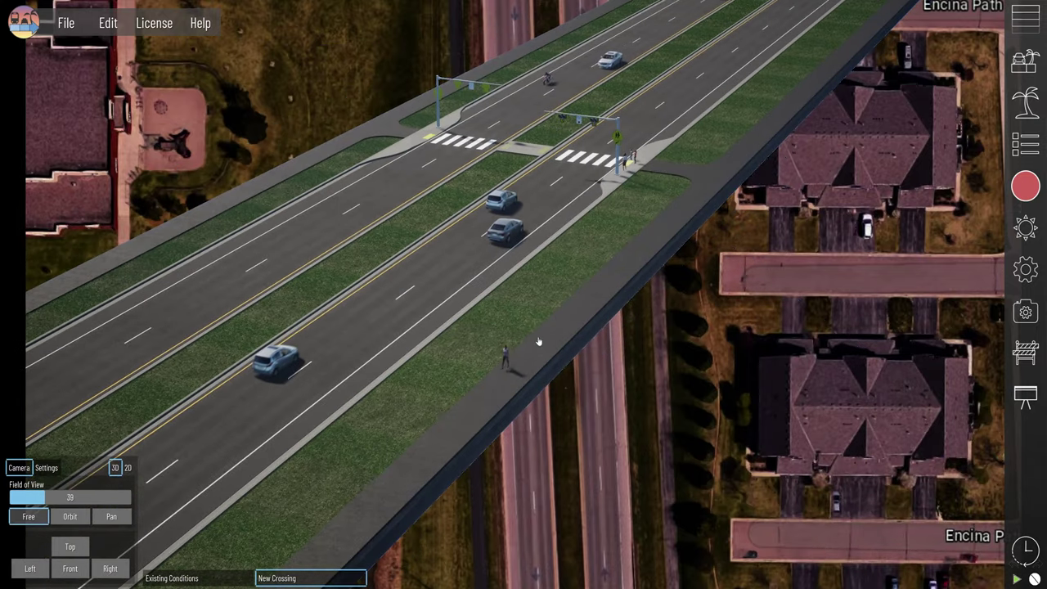
# Step: Apply the saved top-down camera preset and show the photo compositing layers
pyautogui.click(1025, 187)
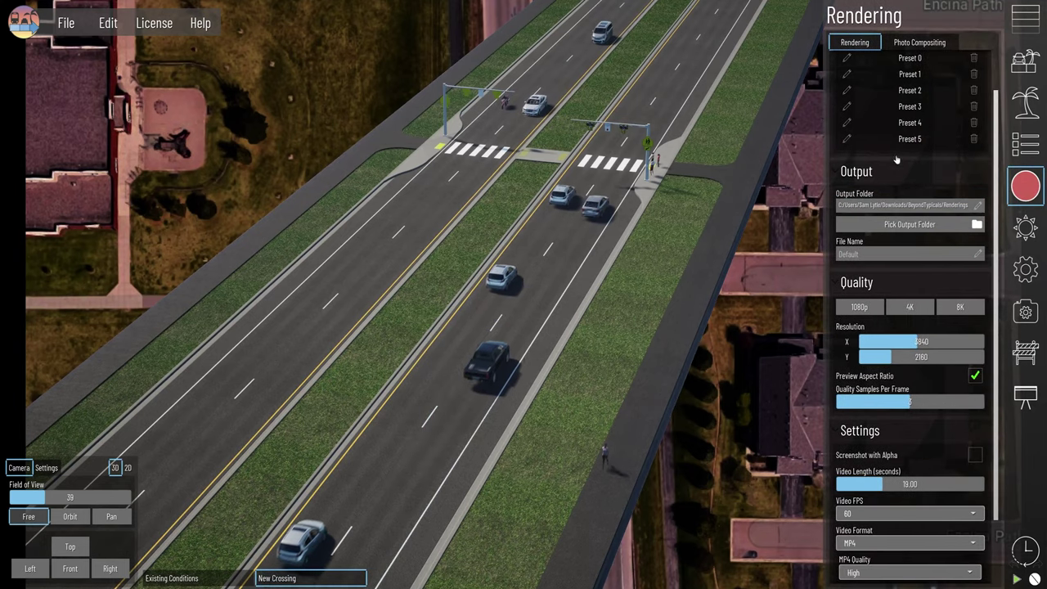
pyautogui.click(911, 139)
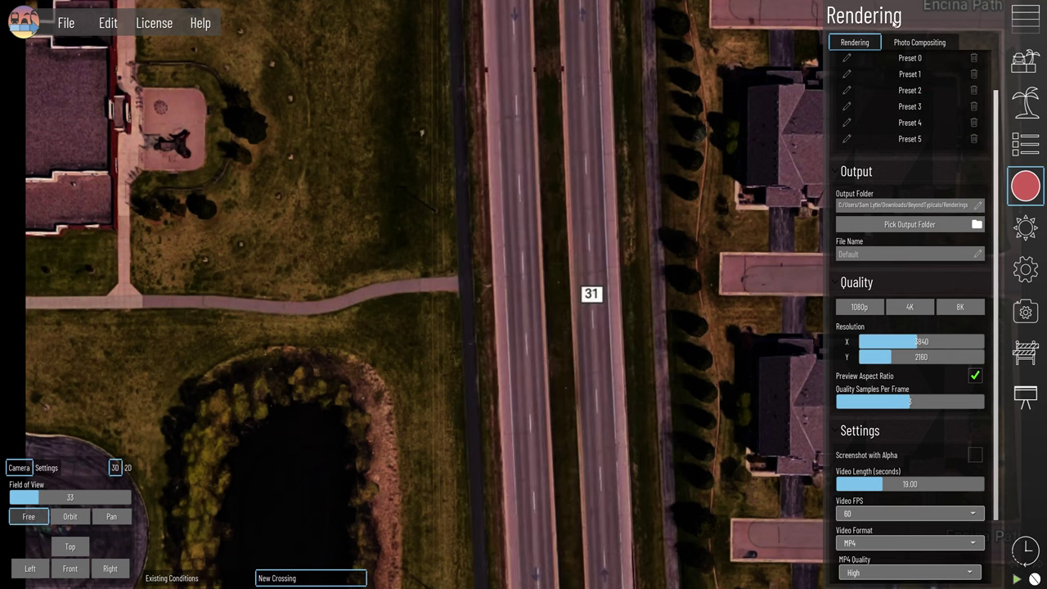
pyautogui.click(916, 43)
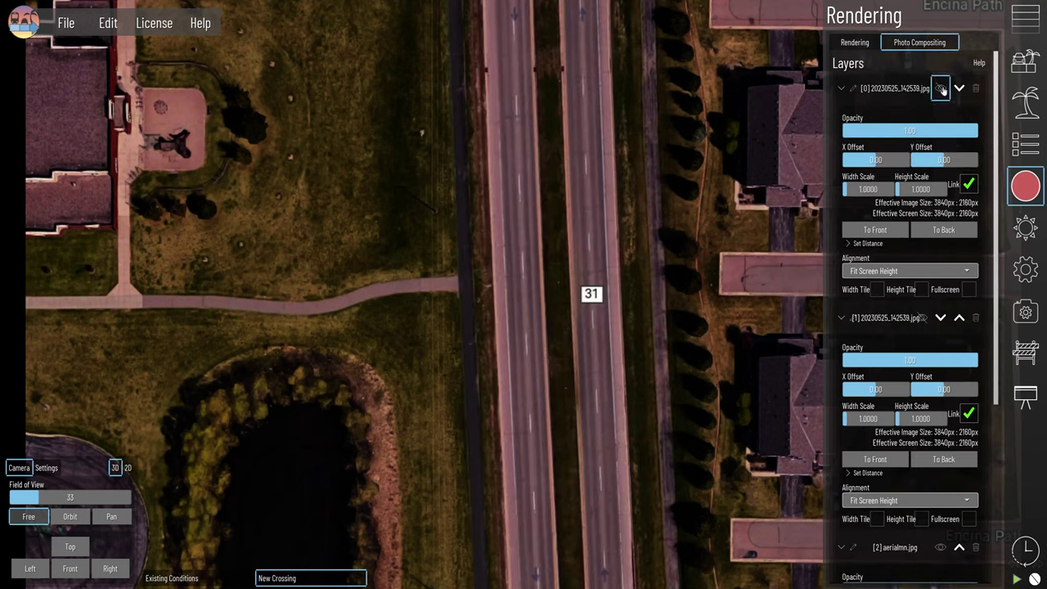
# Step: Hide the aerialmn.jpg layer, show the street photo layer and expand its settings
pyautogui.scroll(-3, 943, 513)
pyautogui.click(939, 424)
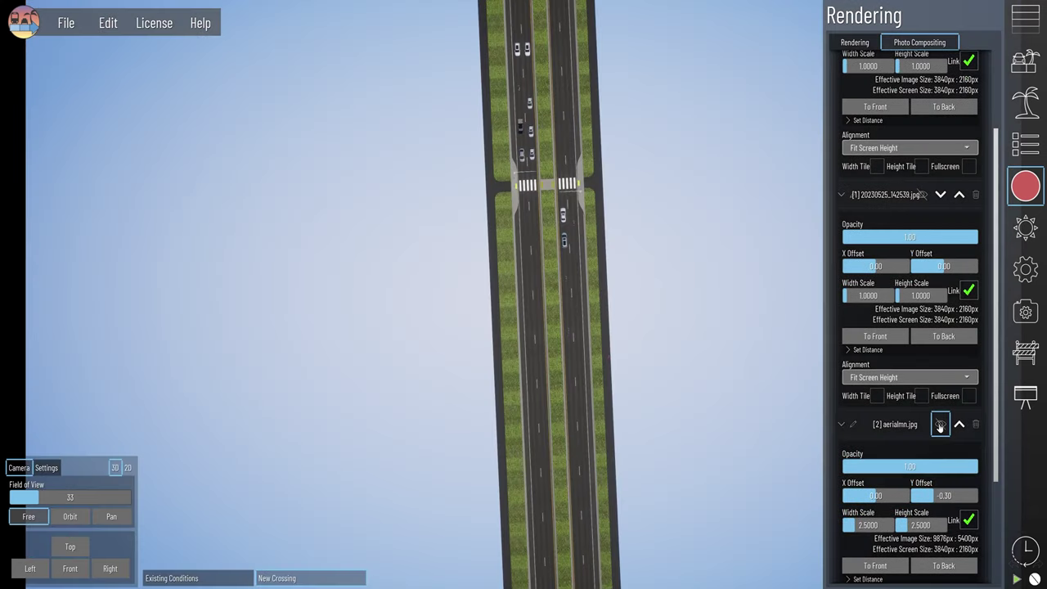
pyautogui.scroll(3, 942, 102)
pyautogui.click(940, 88)
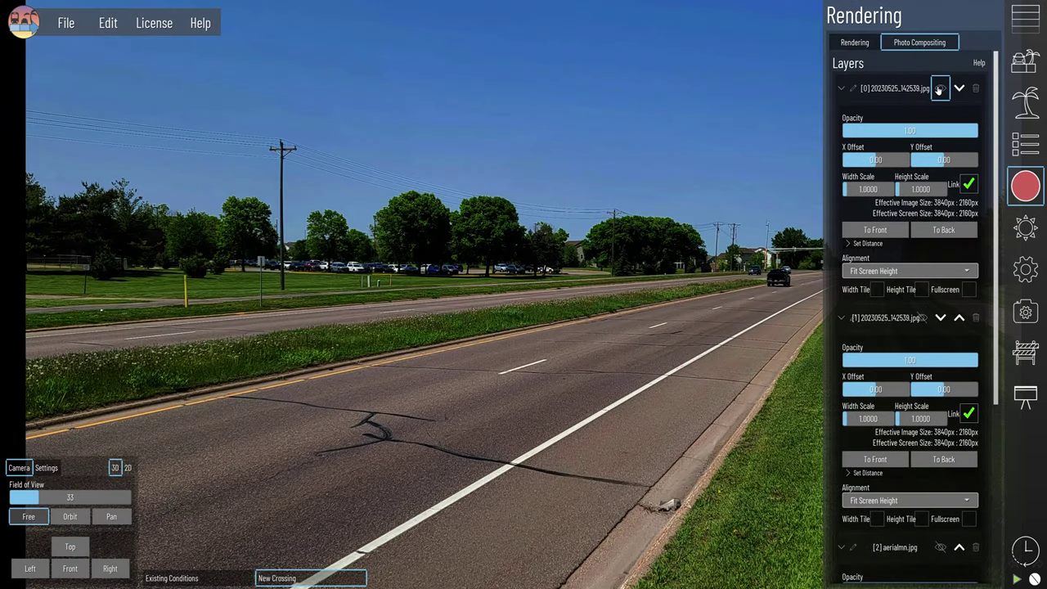
pyautogui.click(852, 43)
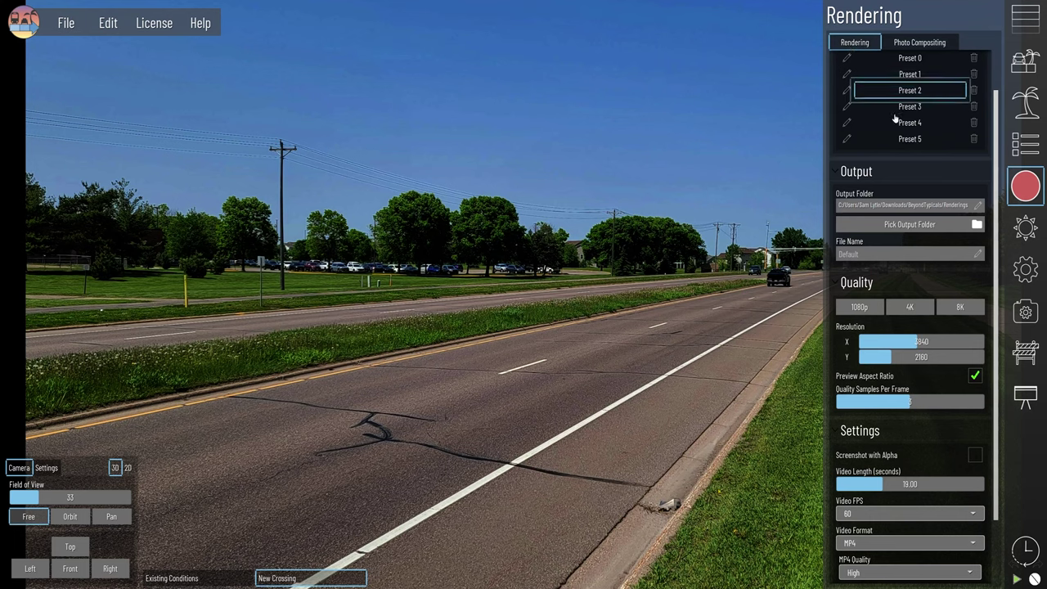
pyautogui.scroll(-1, 942, 347)
pyautogui.click(920, 43)
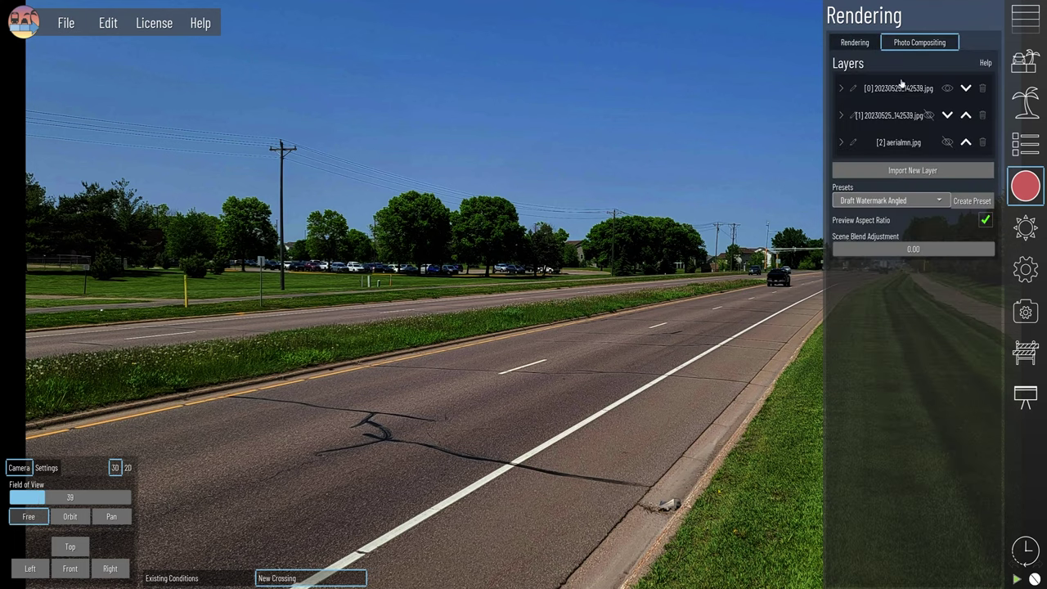
pyautogui.click(928, 116)
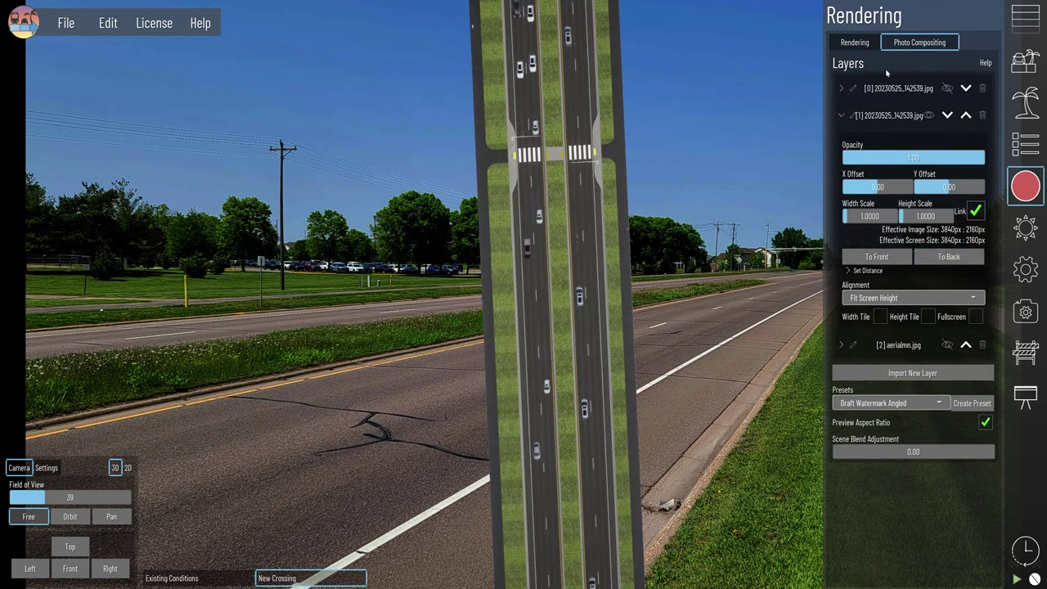
# Step: Try saved camera presets until the crossing model lines up with the street photo
pyautogui.click(855, 43)
pyautogui.click(910, 91)
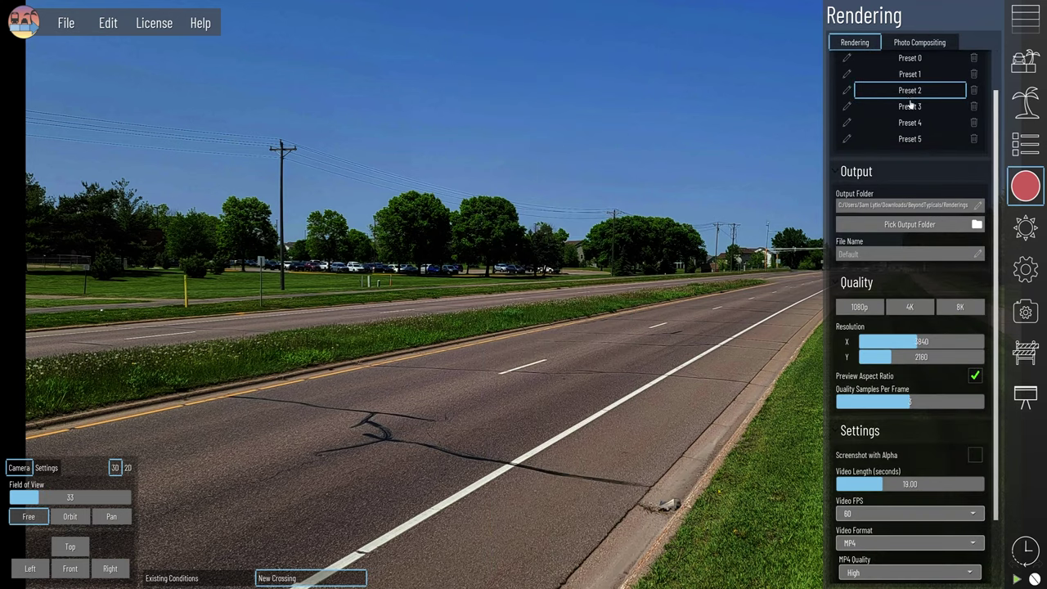
pyautogui.click(910, 122)
pyautogui.click(910, 139)
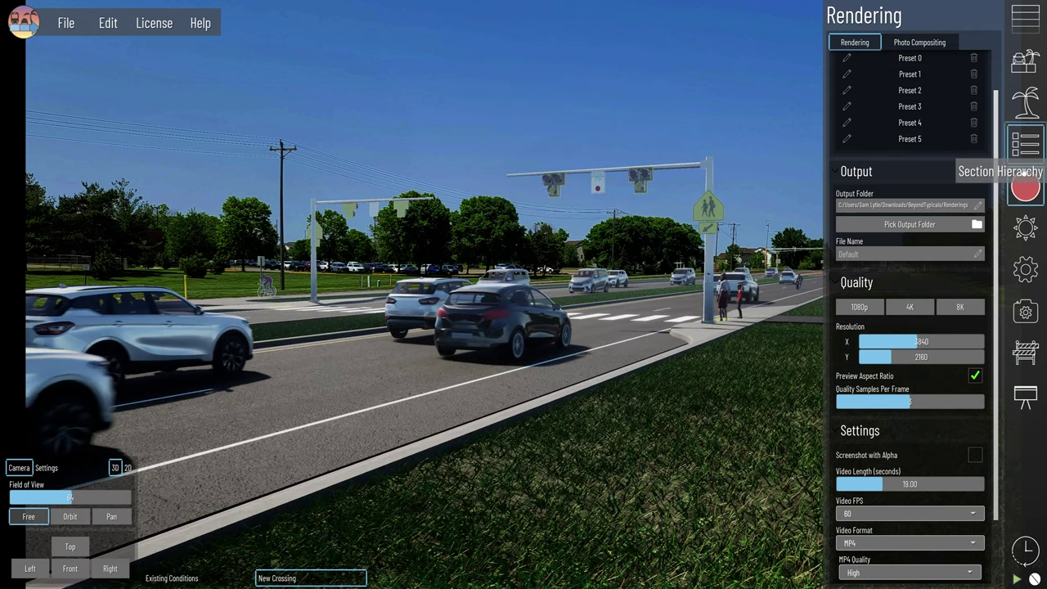
# Step: Review the near travel lane's traffic vehicle mix, stop bar and direction settings
pyautogui.click(1016, 194)
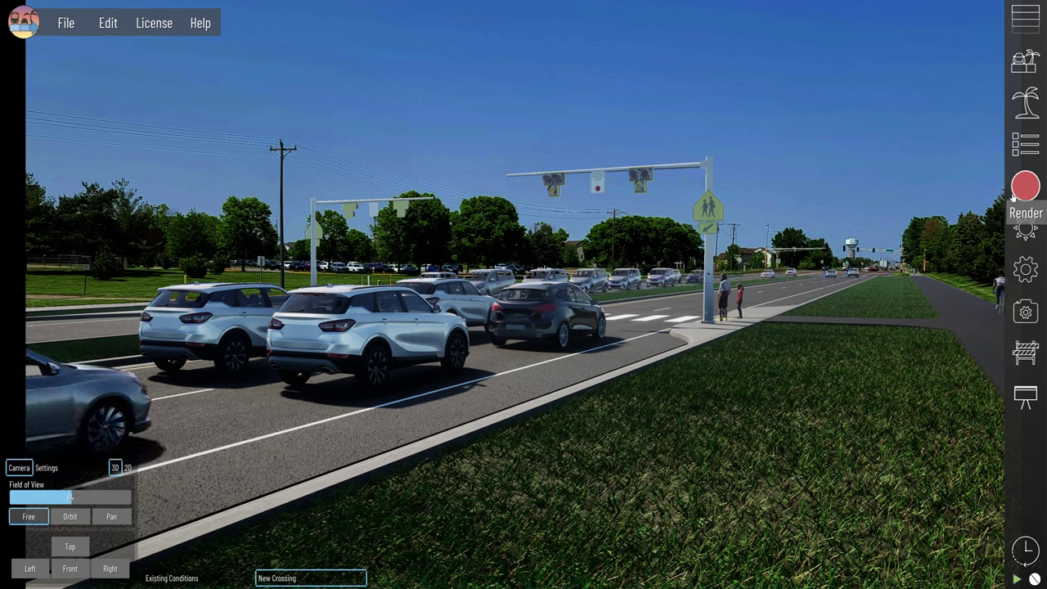
pyautogui.click(641, 332)
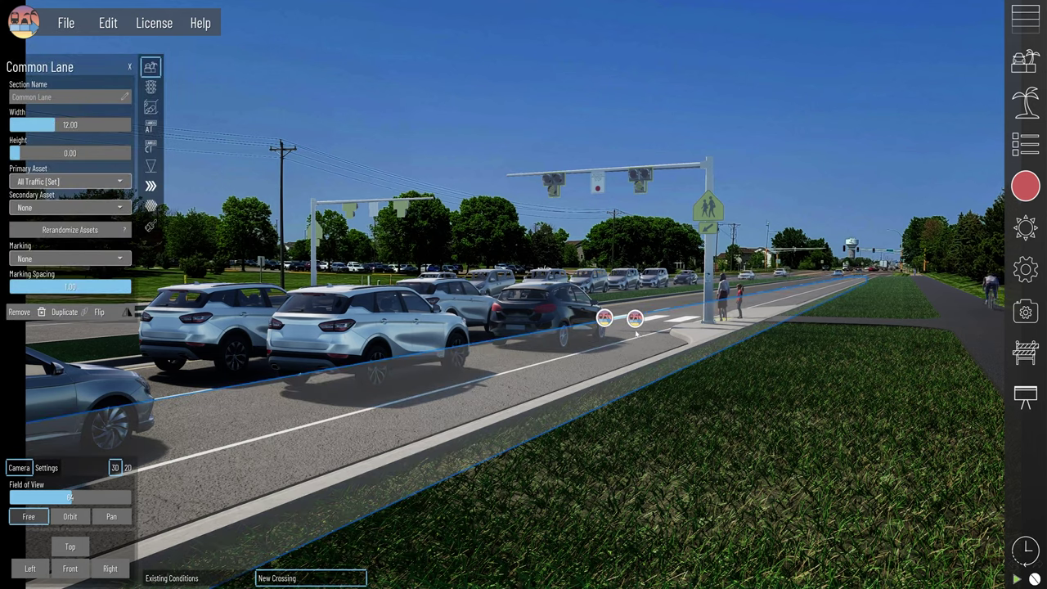
pyautogui.click(152, 94)
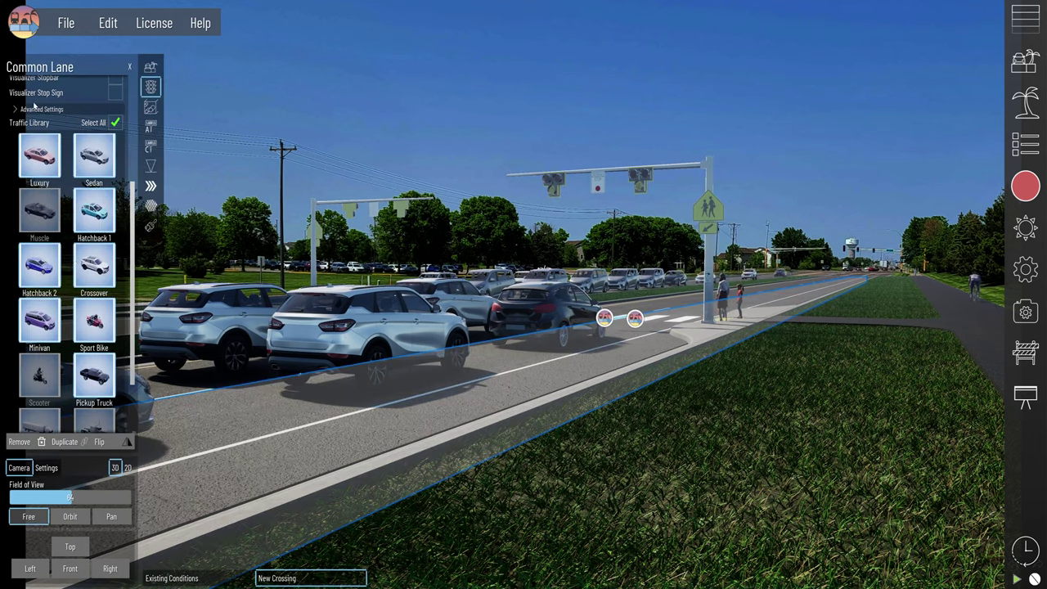
pyautogui.scroll(1, 34, 105)
pyautogui.scroll(1, 50, 117)
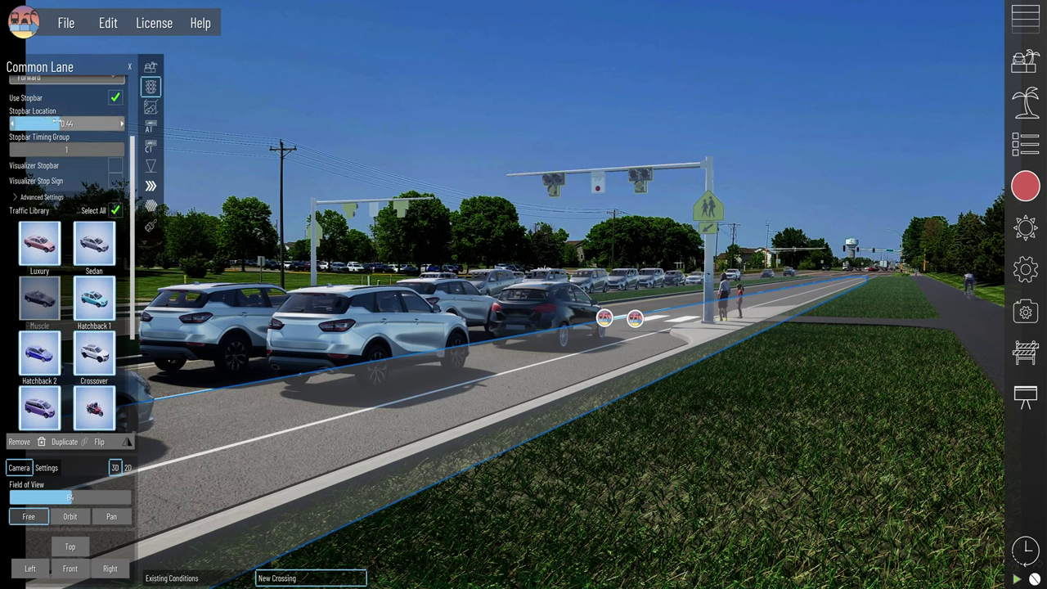
pyautogui.scroll(1, 115, 129)
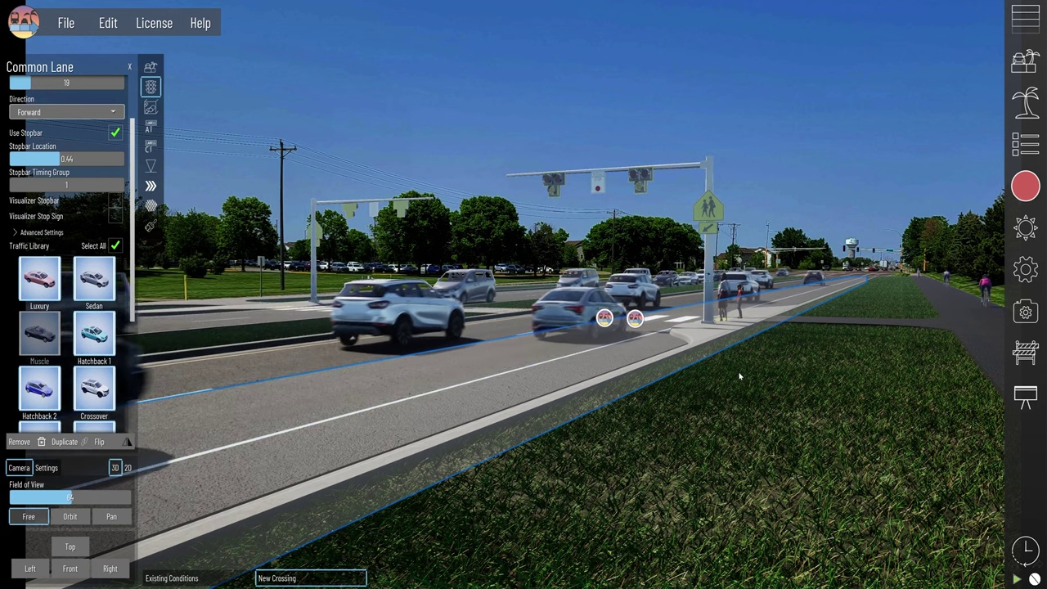
pyautogui.click(1026, 186)
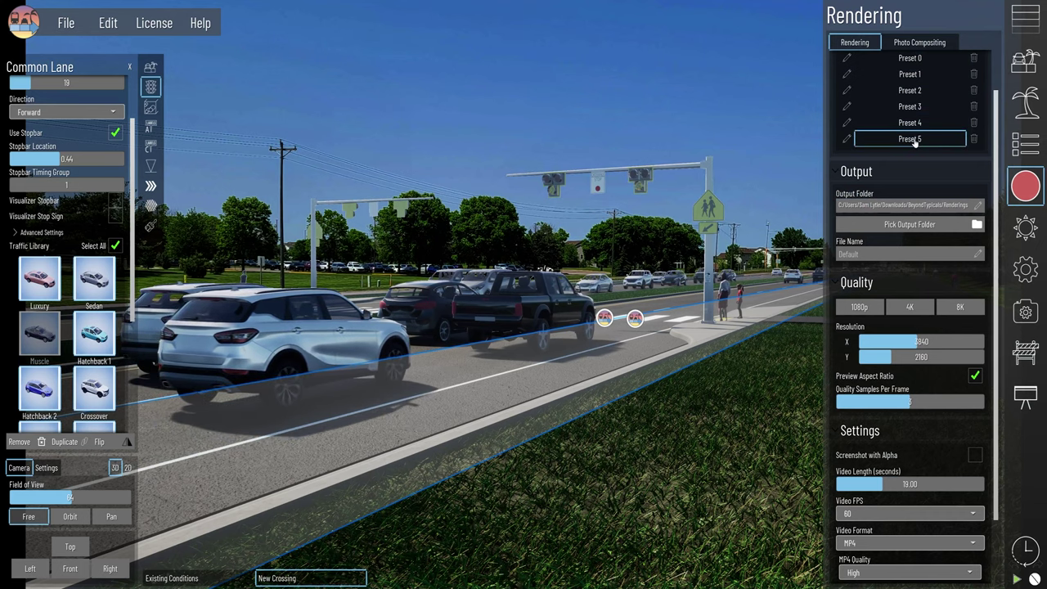
# Step: Switch to the top-down preset and swap the street photo layer for aerialmn.jpg
pyautogui.click(915, 141)
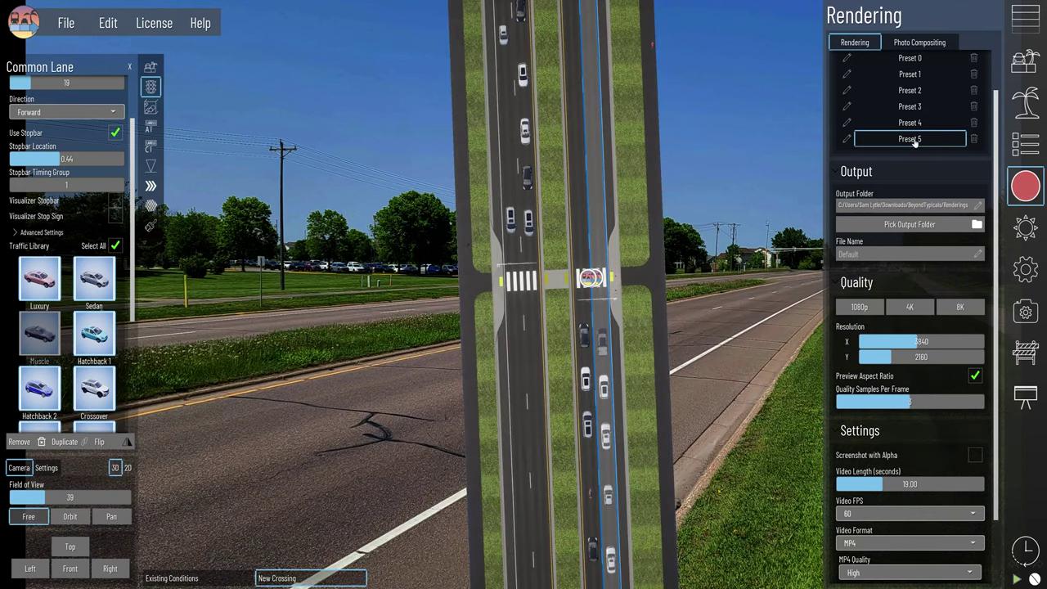
pyautogui.click(921, 45)
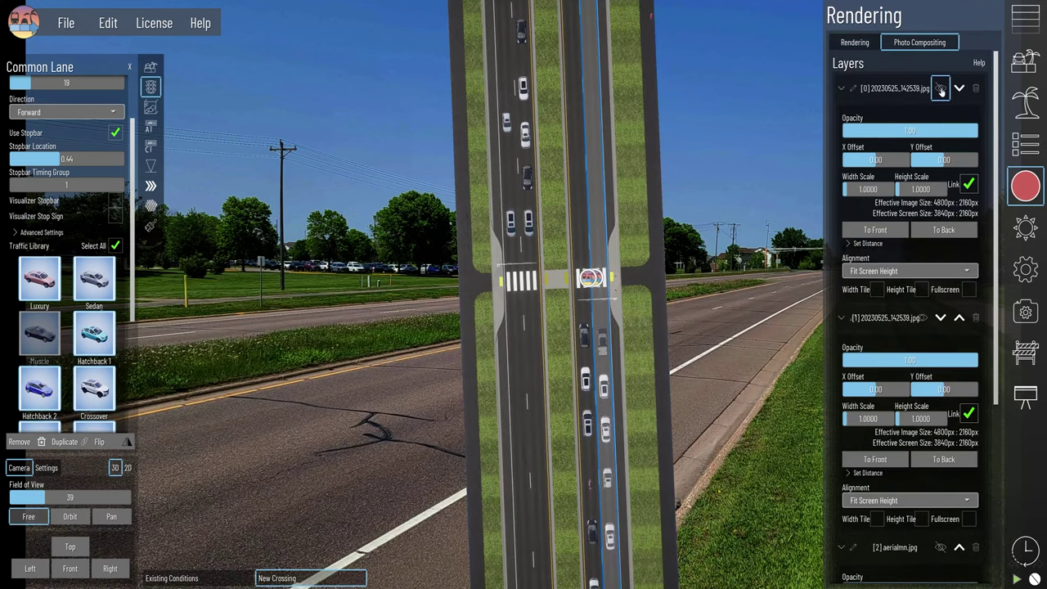
pyautogui.scroll(-2, 931, 334)
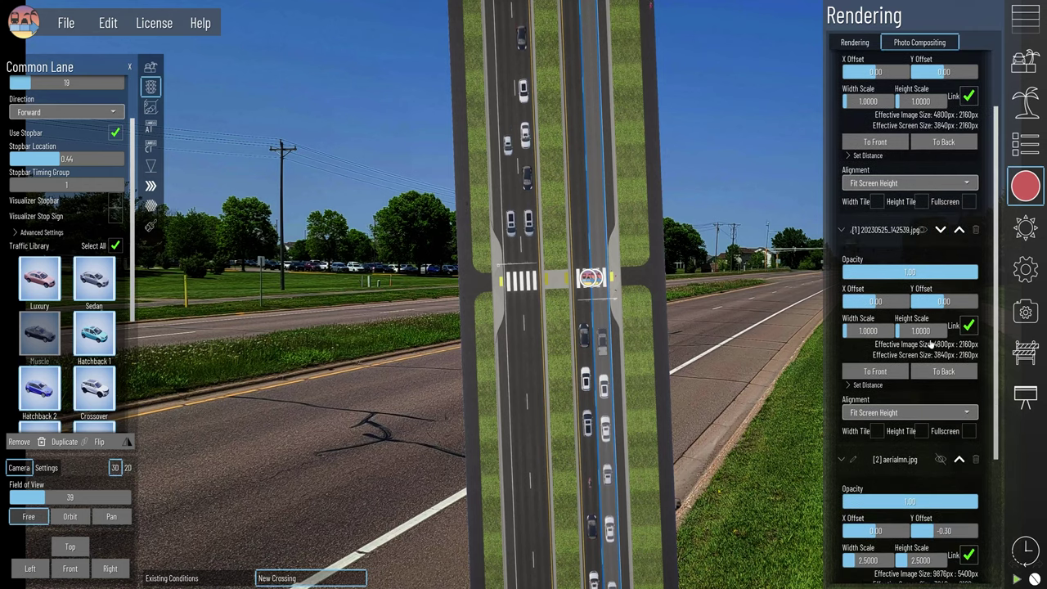
pyautogui.click(923, 230)
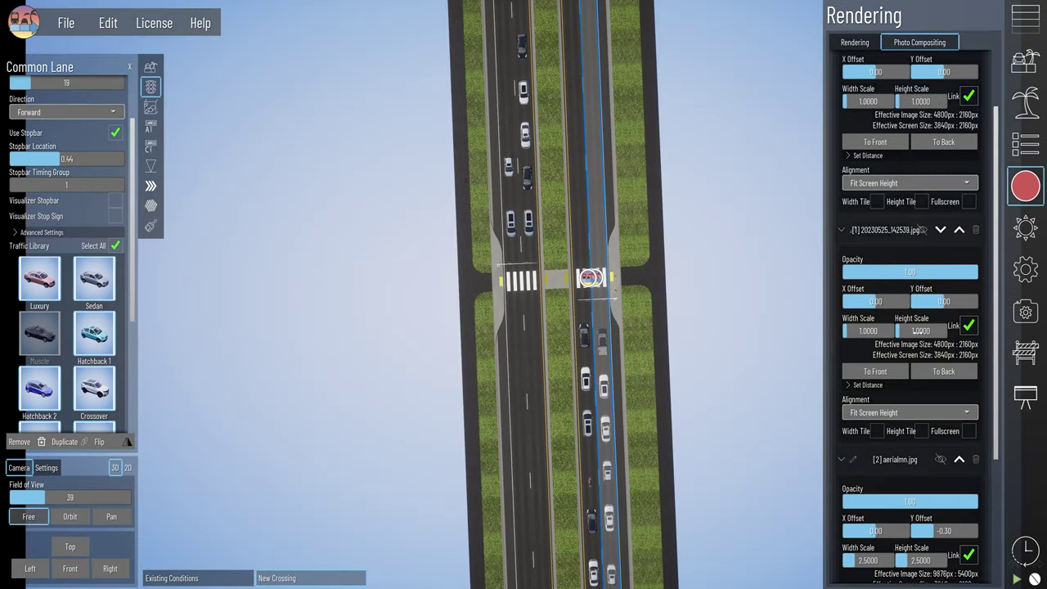
pyautogui.click(939, 459)
pyautogui.click(1032, 191)
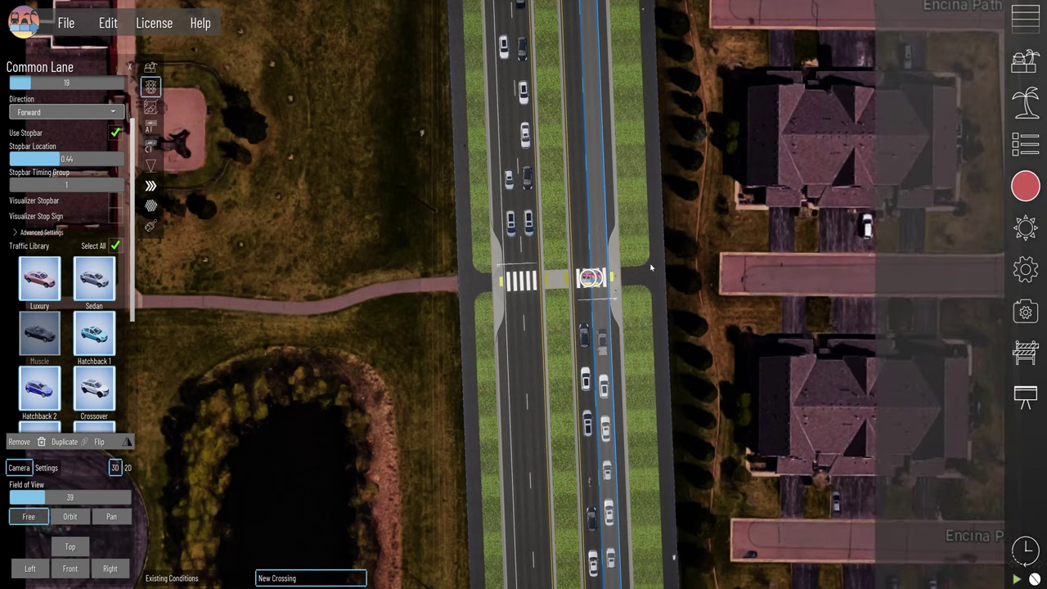
pyautogui.click(721, 273)
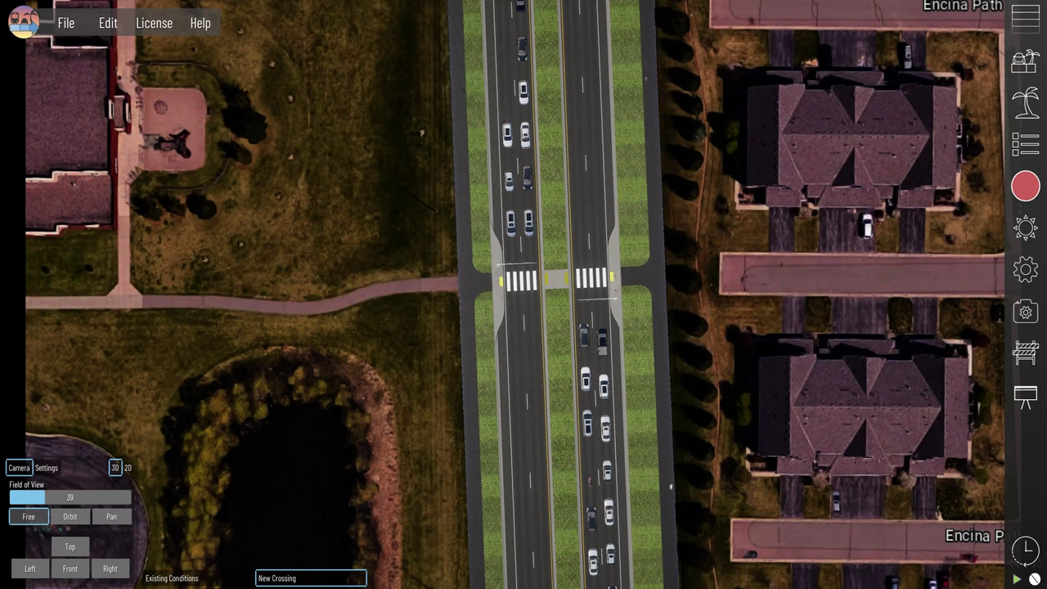
# Step: Restart the traffic simulation so cars flow along the road again
pyautogui.click(1033, 579)
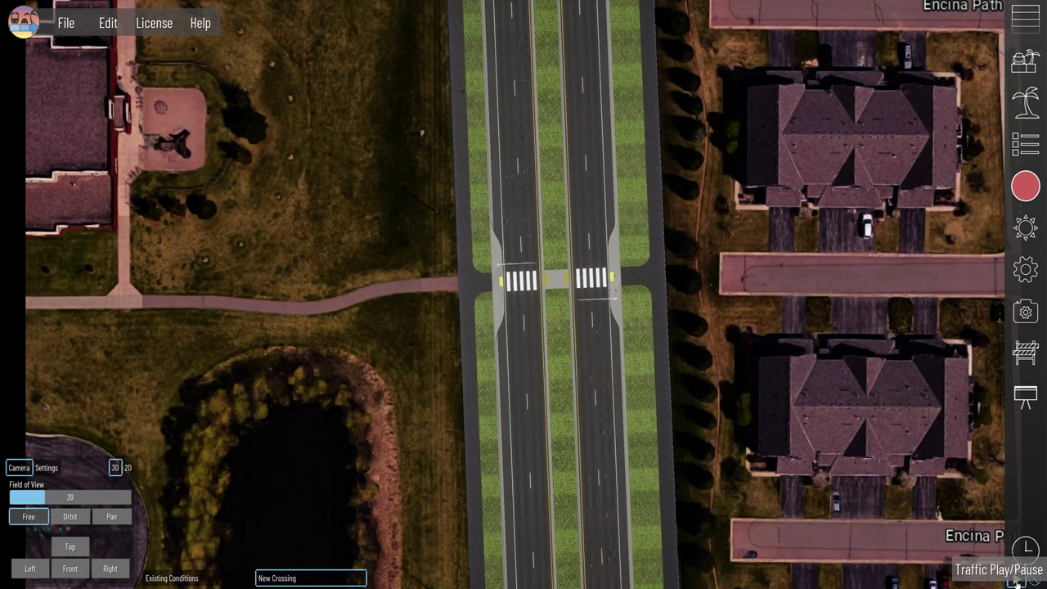
pyautogui.click(1032, 577)
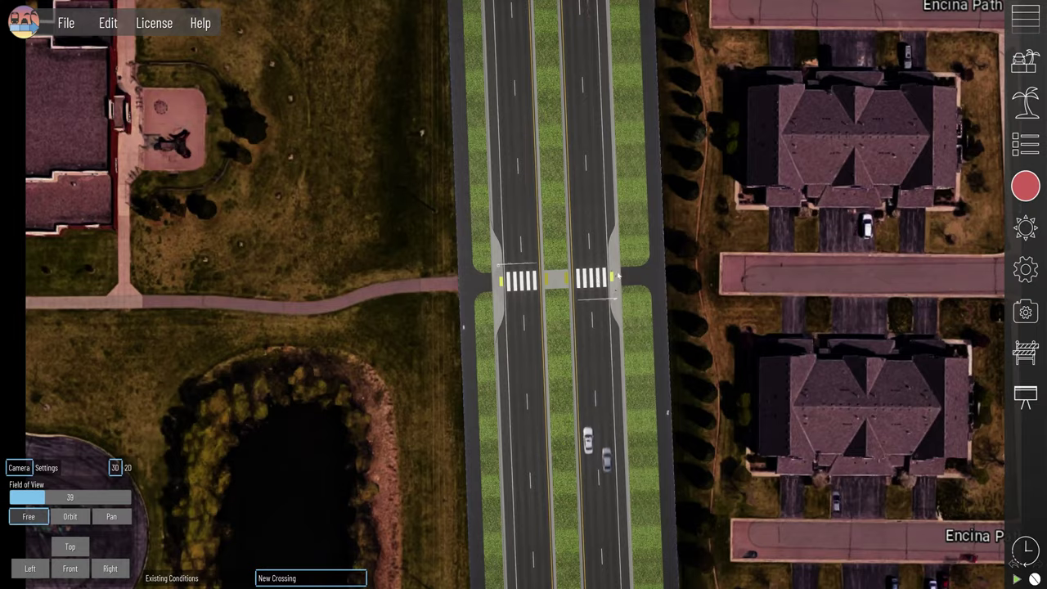
pyautogui.scroll(5, 619, 276)
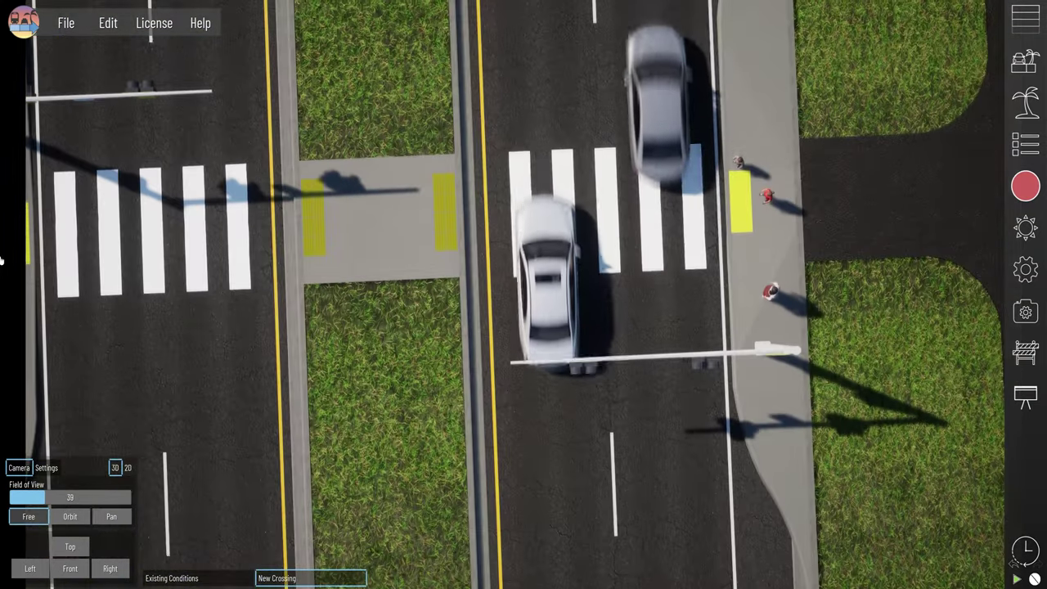
# Step: Bring up the rendering settings with camera presets: 19-second, 60 fps MP4 at 3840×2160
pyautogui.scroll(-6, 605, 229)
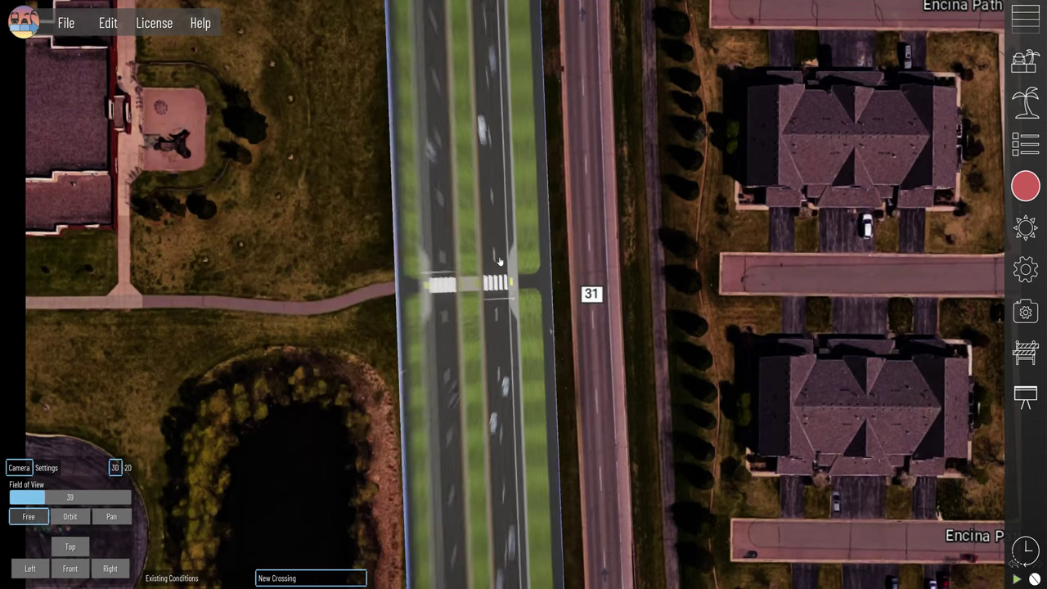
pyautogui.click(1025, 185)
pyautogui.scroll(-10, 982, 245)
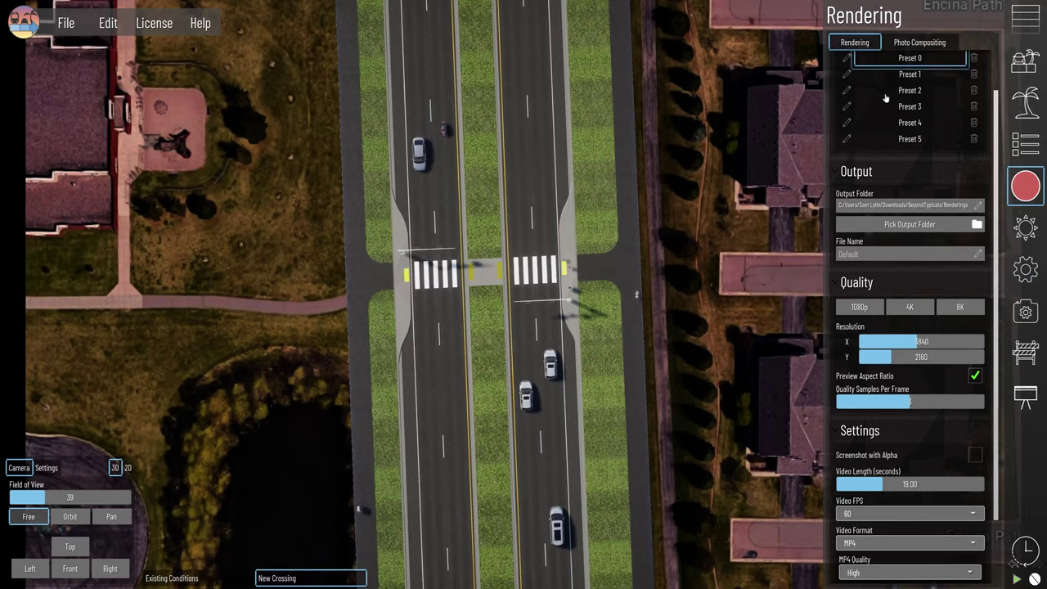
# Step: Choose camera Preset 0 in the rendering settings
pyautogui.click(1028, 186)
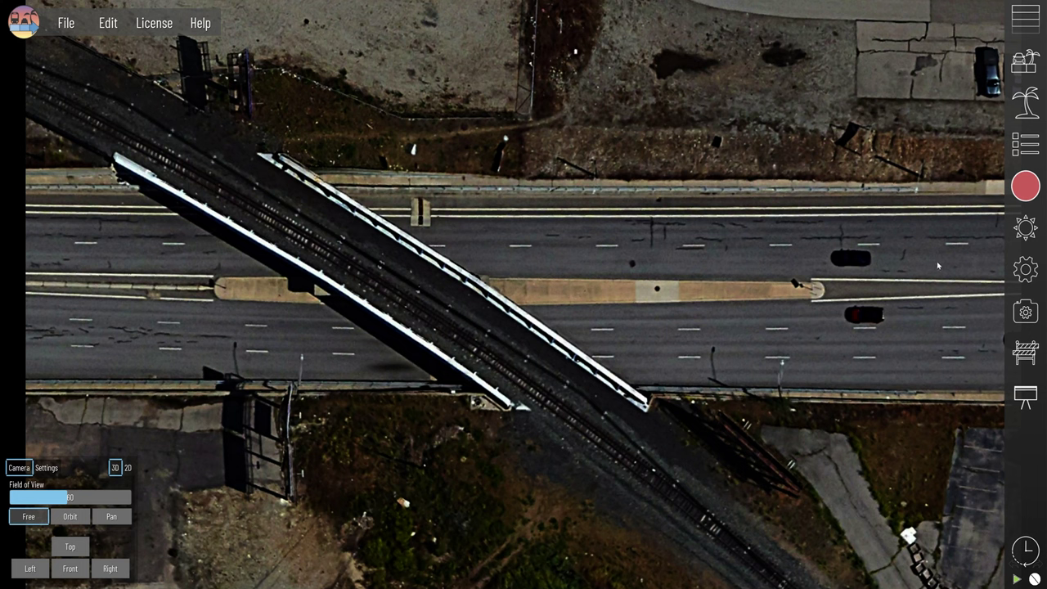
# Step: Bring the Foreground2.png layer to the front in Photo Compositing so the bridge covers the traffic
pyautogui.click(1015, 185)
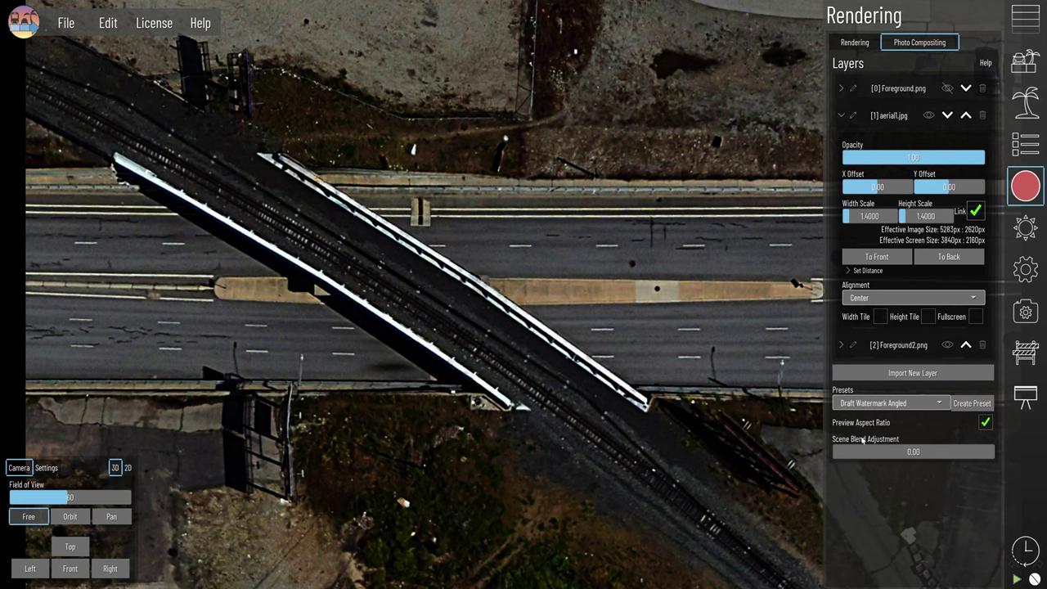
pyautogui.click(946, 344)
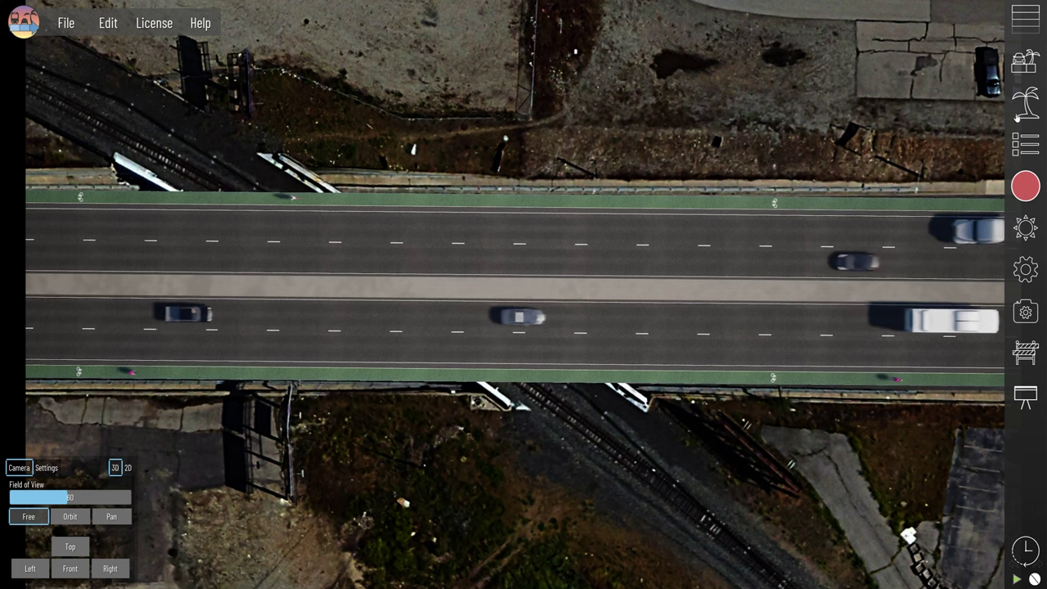
pyautogui.click(1026, 186)
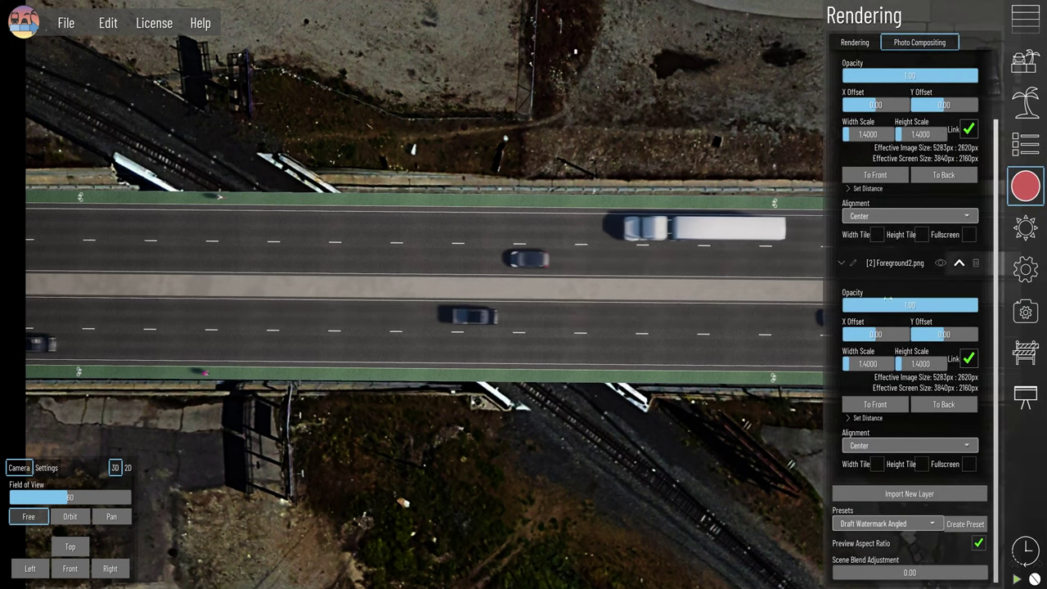
pyautogui.click(841, 262)
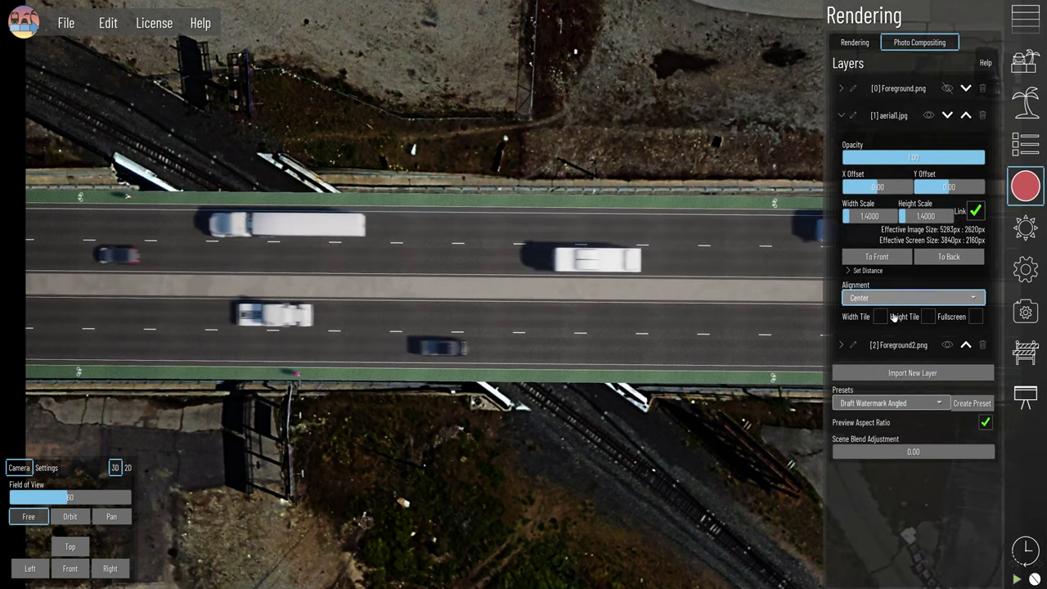
pyautogui.click(841, 345)
pyautogui.scroll(-2, 925, 452)
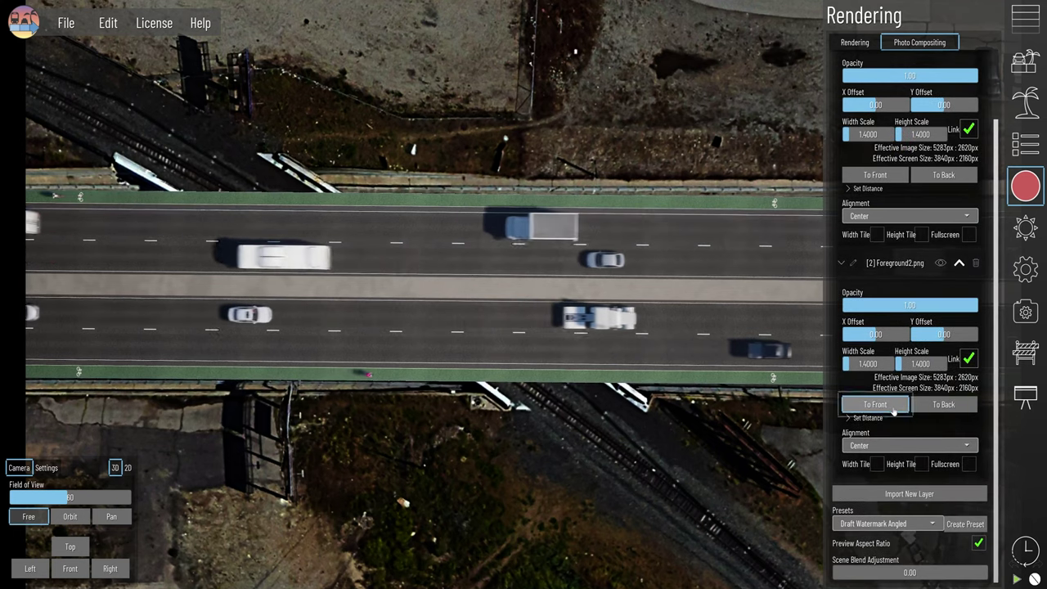
pyautogui.click(1025, 176)
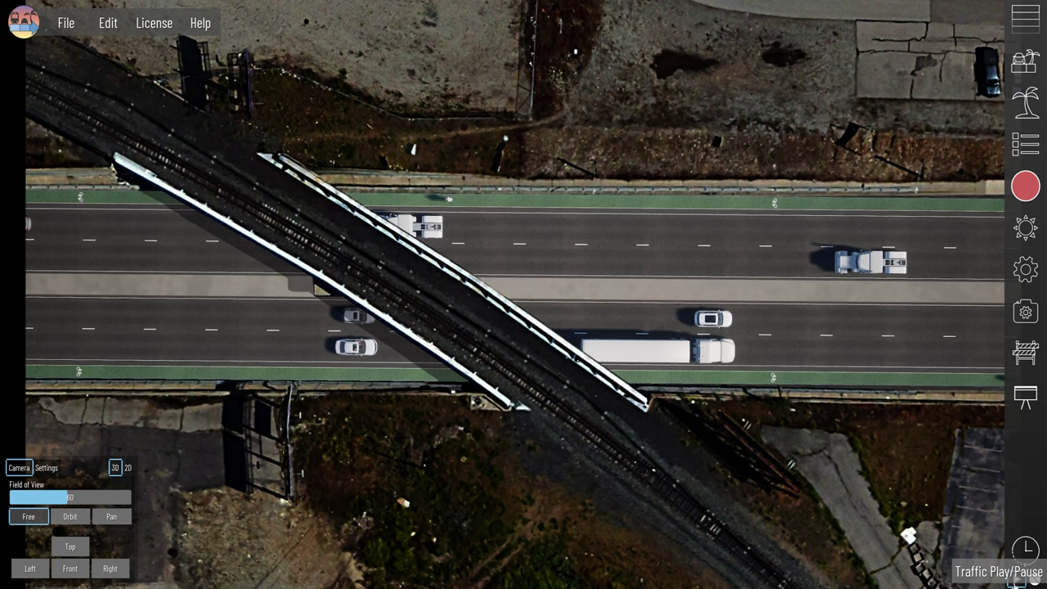
pyautogui.click(1017, 578)
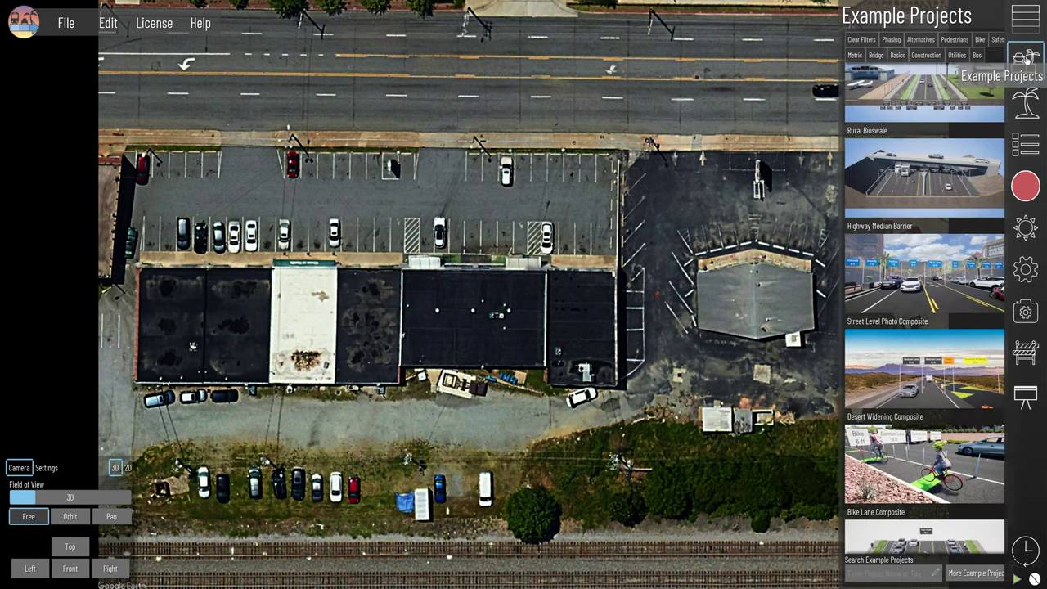
# Step: Send Aerial1.jpg to the back in Photo Compositing so the bus lane, train and tree show
pyautogui.click(1024, 100)
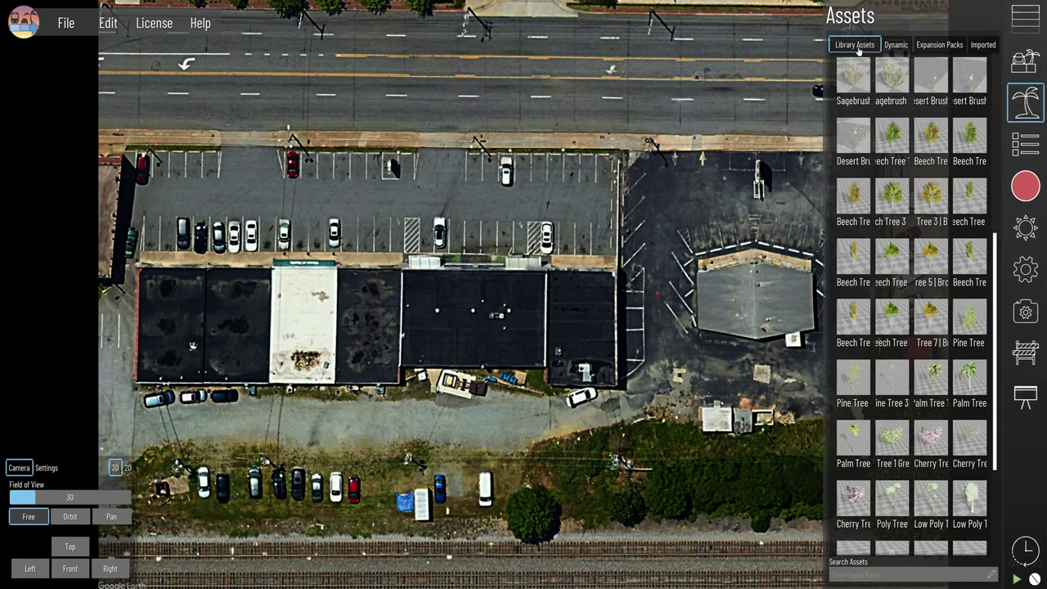
pyautogui.scroll(2, 891, 152)
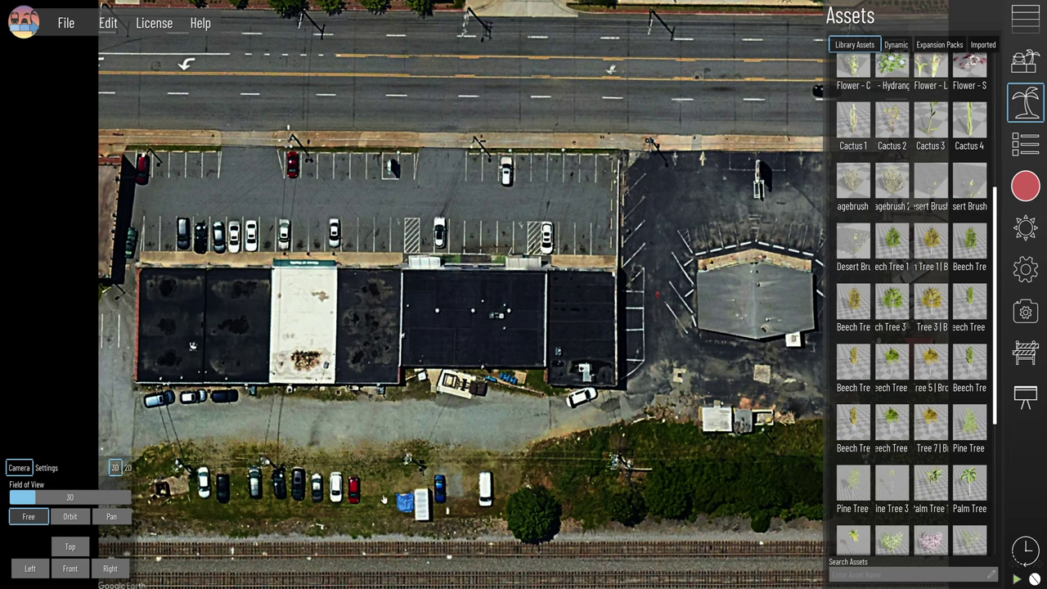
pyautogui.click(1027, 196)
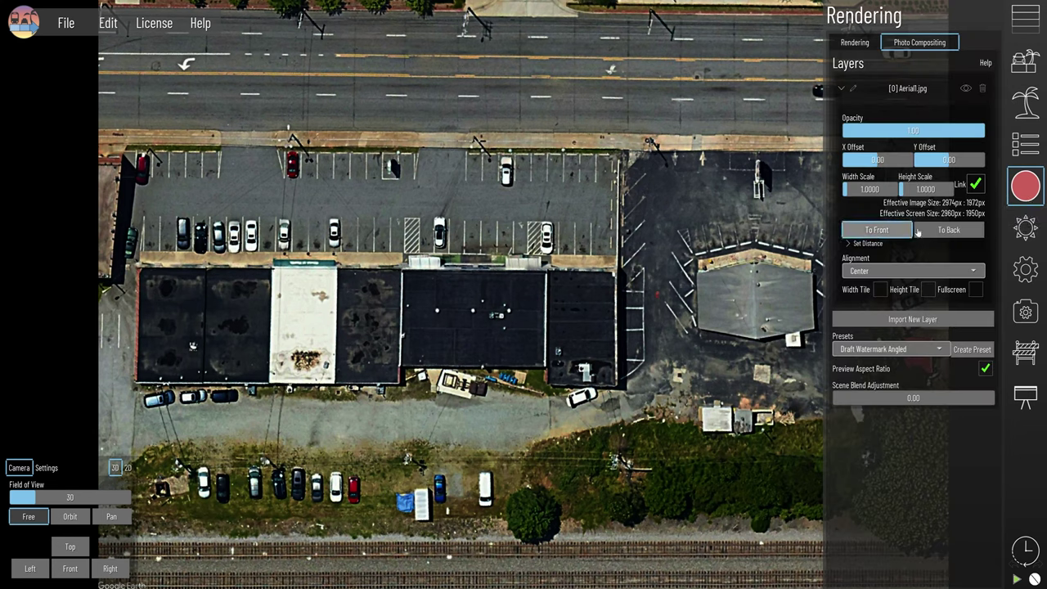
pyautogui.click(946, 231)
pyautogui.click(1025, 187)
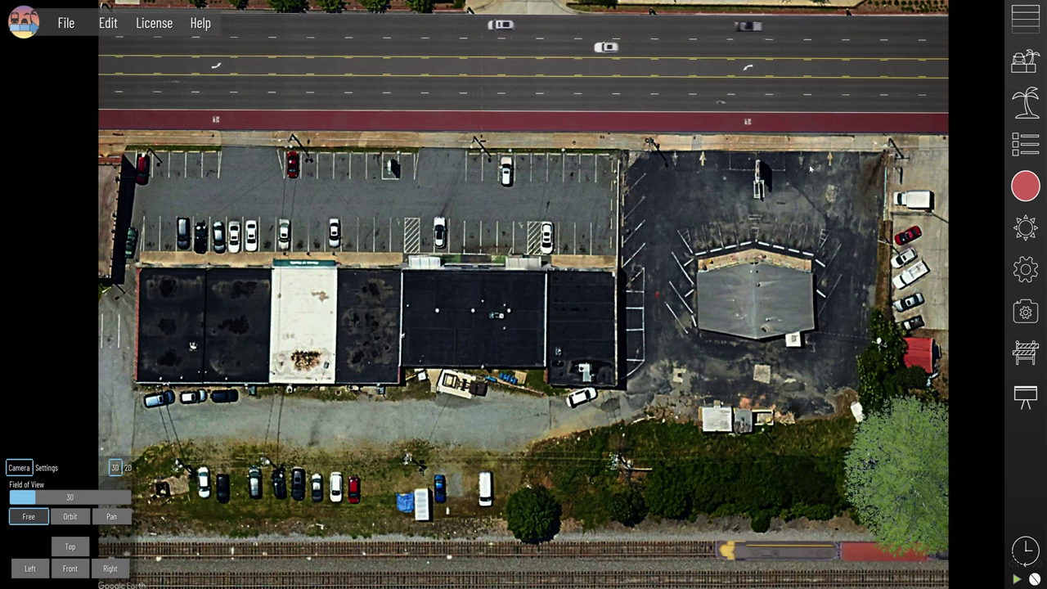
# Step: Nudge the large tree at lower right slightly upward
pyautogui.click(806, 131)
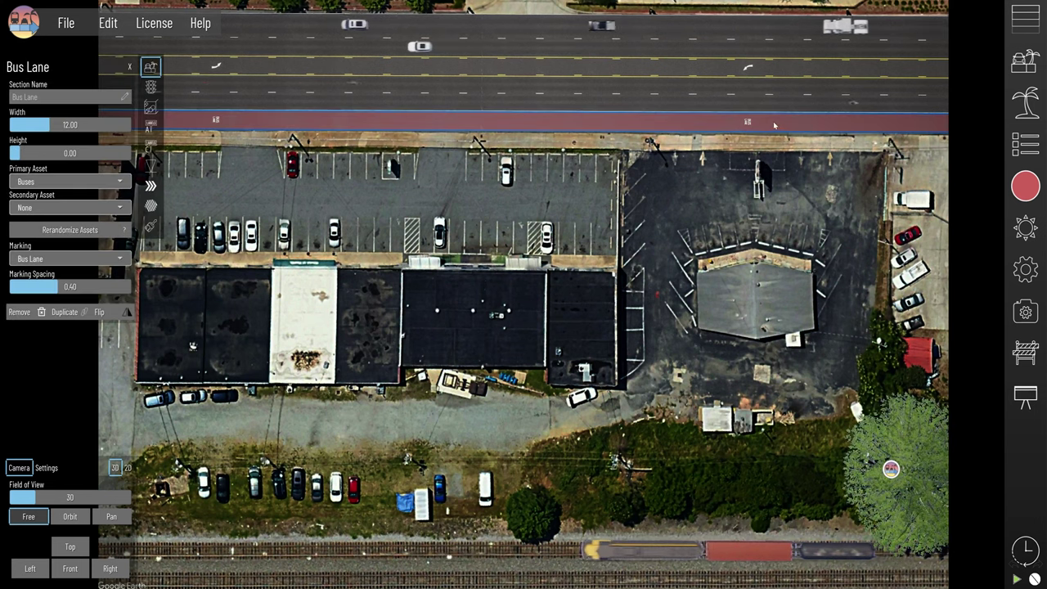
pyautogui.click(890, 468)
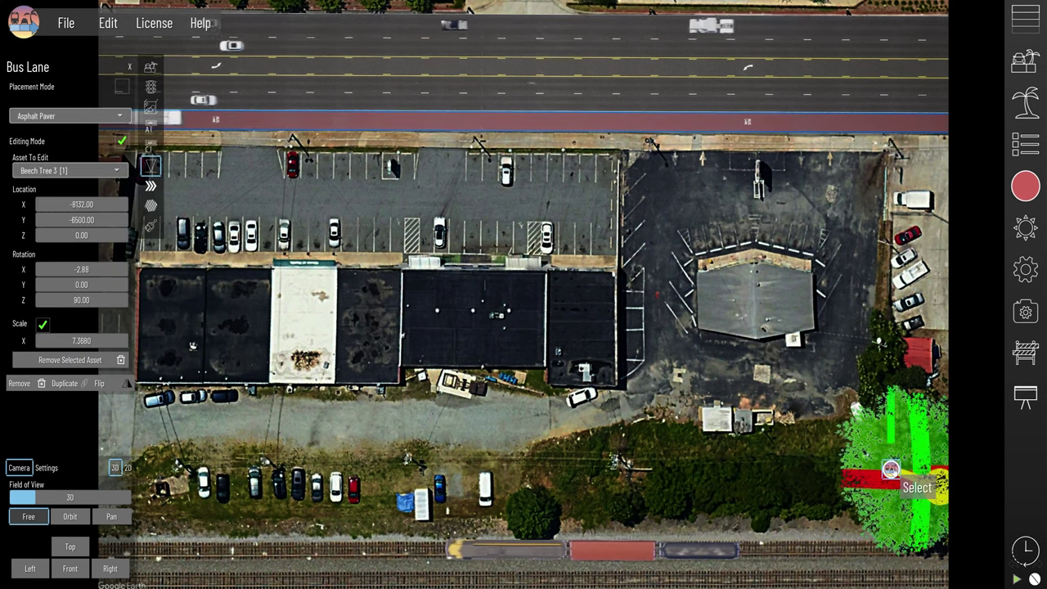
pyautogui.moveTo(891, 468); pyautogui.dragTo(890, 466)
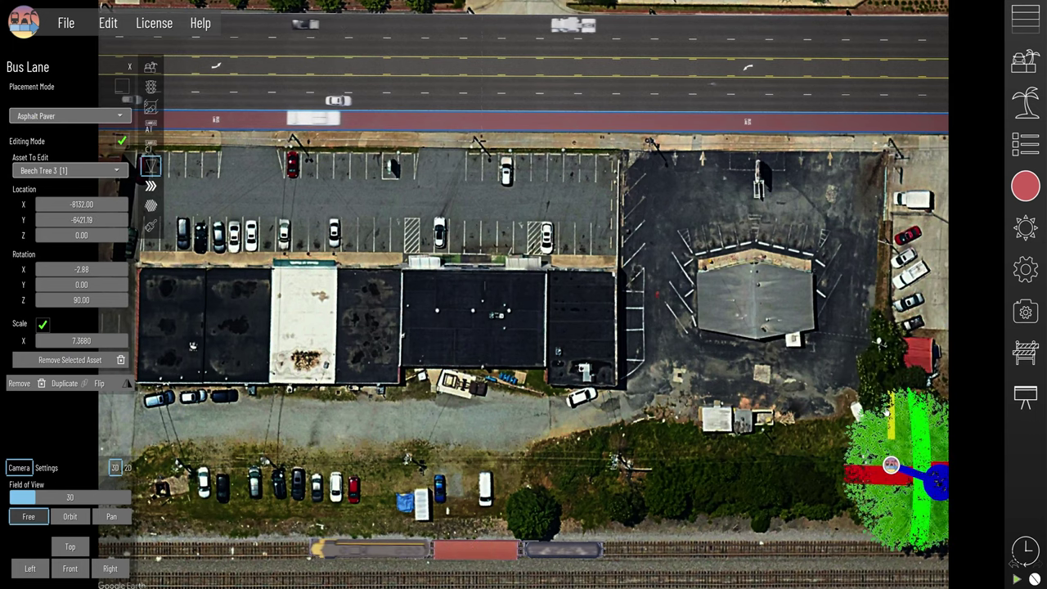
pyautogui.click(747, 353)
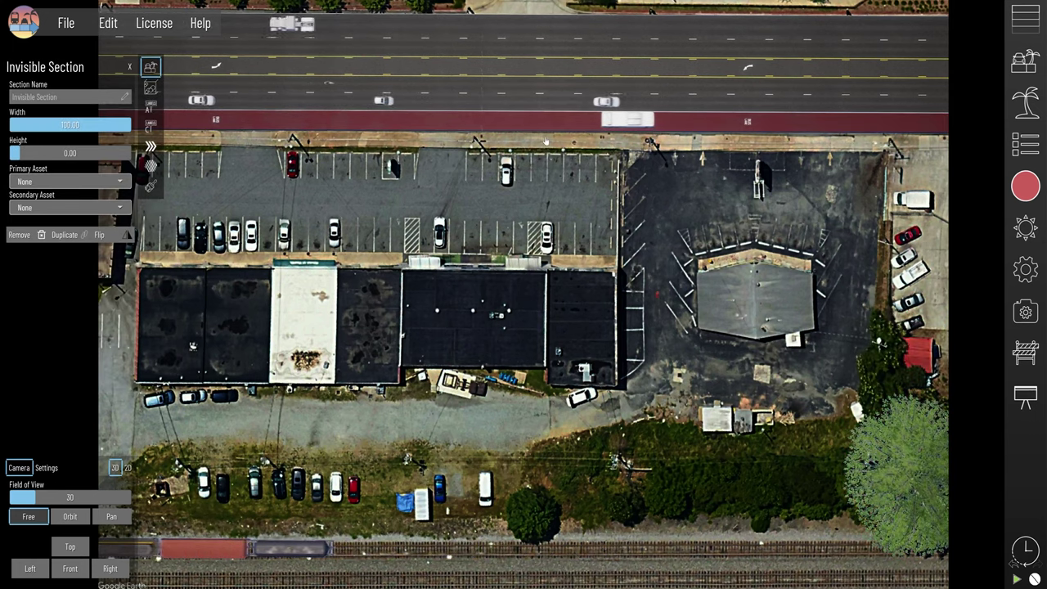
# Step: Check the bus lane section, then select the train section on the tracks
pyautogui.click(545, 124)
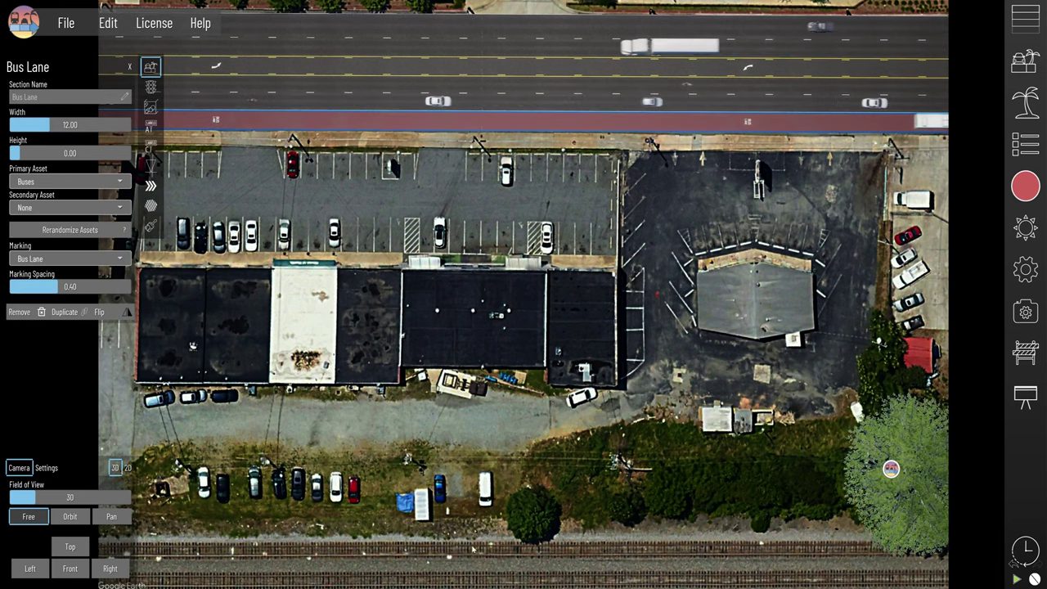
pyautogui.click(447, 177)
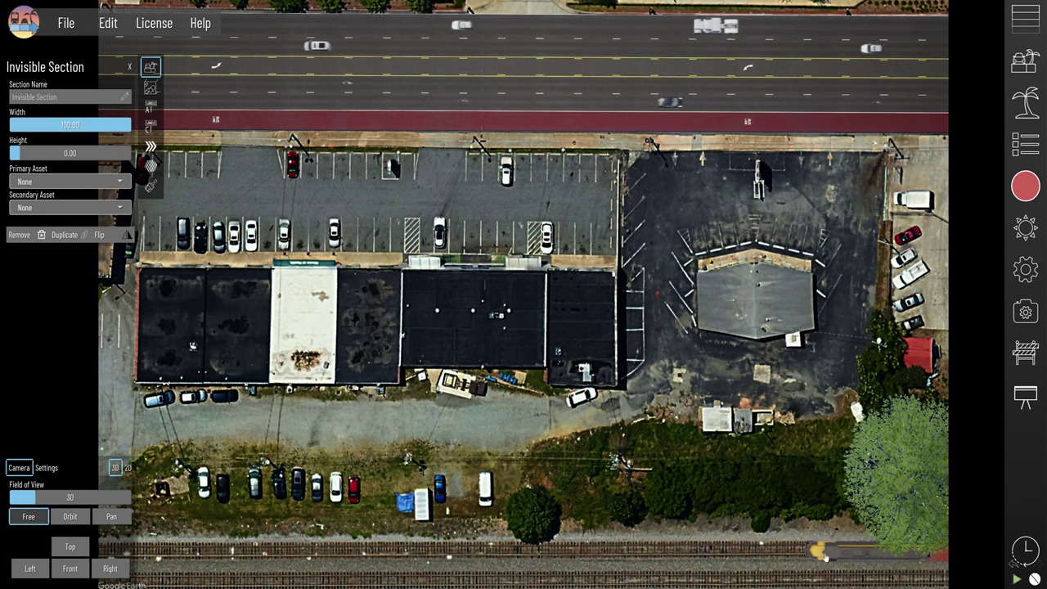
pyautogui.click(642, 556)
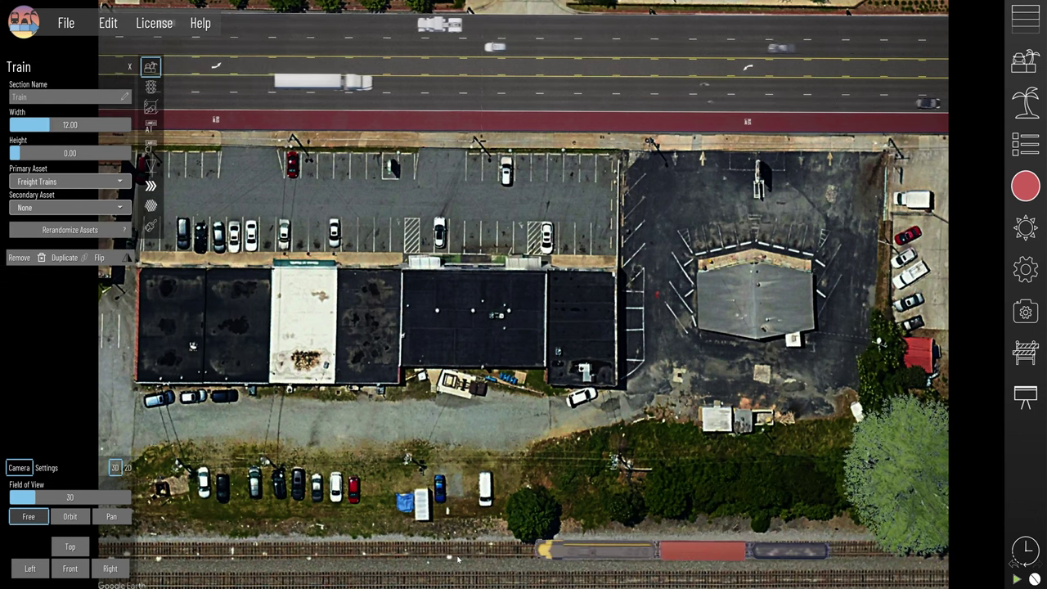
# Step: Review the train's and bus lane's surface textures, then open the Assets library of trees and shrubs
pyautogui.click(151, 227)
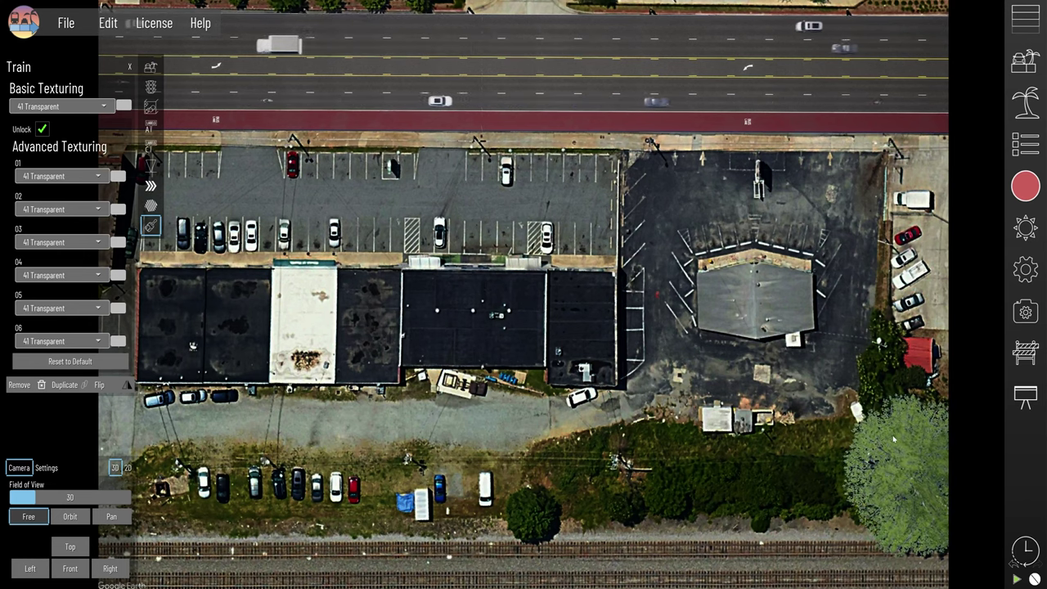
pyautogui.click(899, 514)
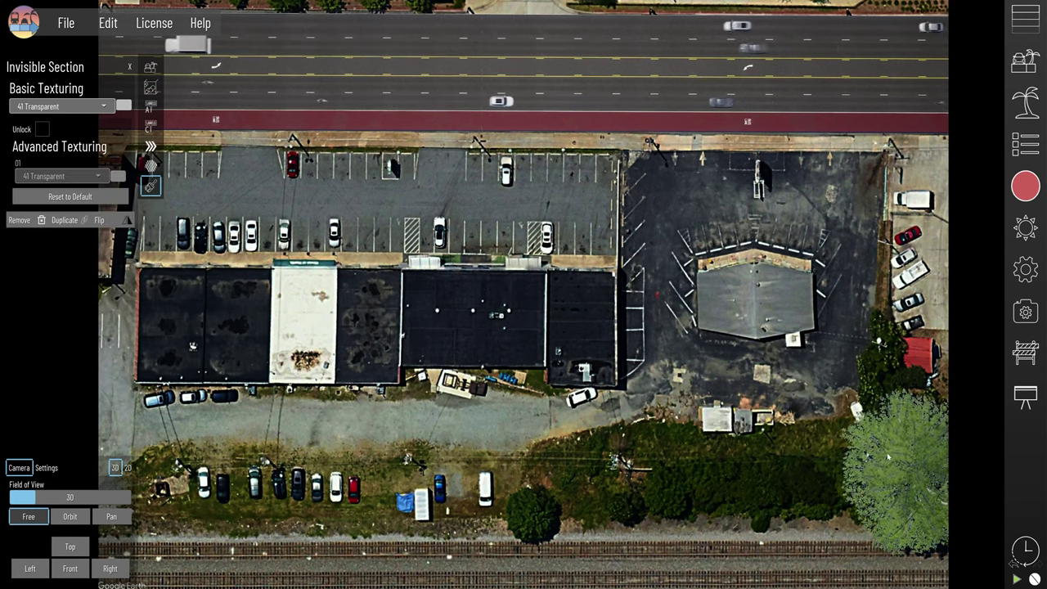
pyautogui.click(474, 127)
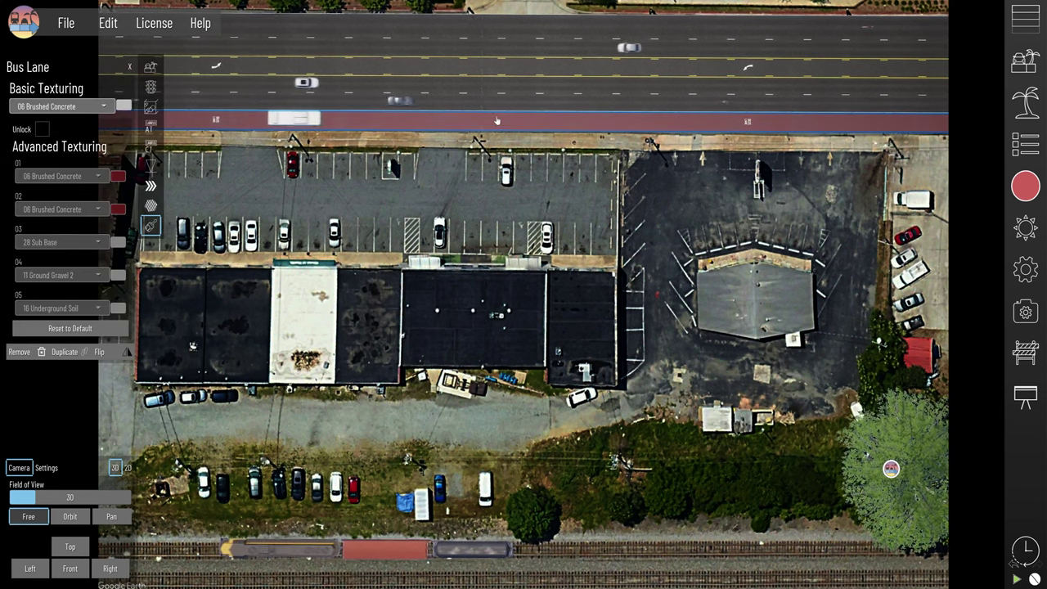
pyautogui.click(1025, 101)
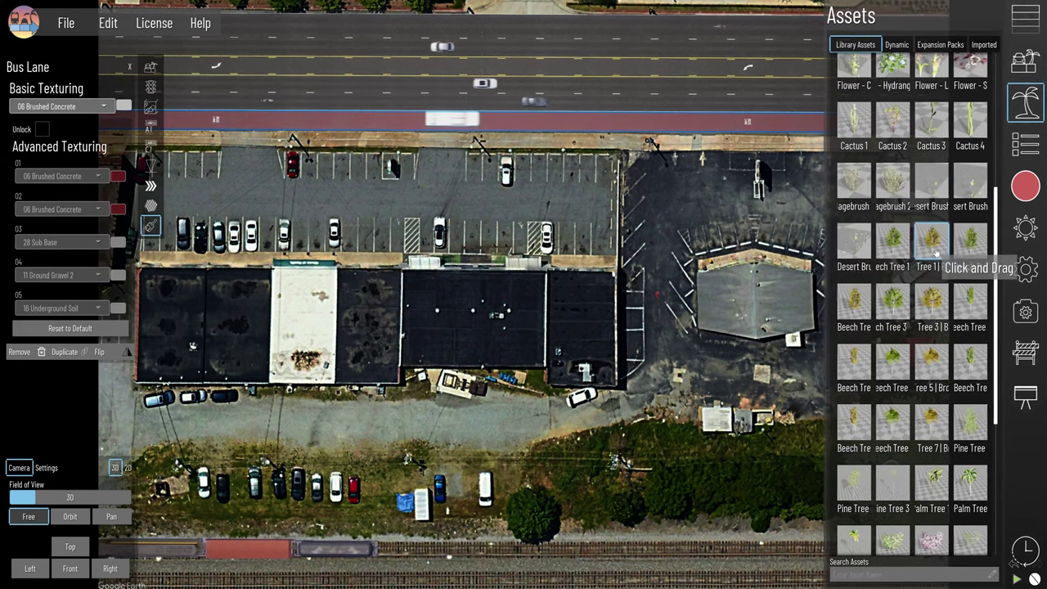
# Step: Drag a Beech Tree 3 from the asset library onto the map near the bus lane
pyautogui.click(904, 308)
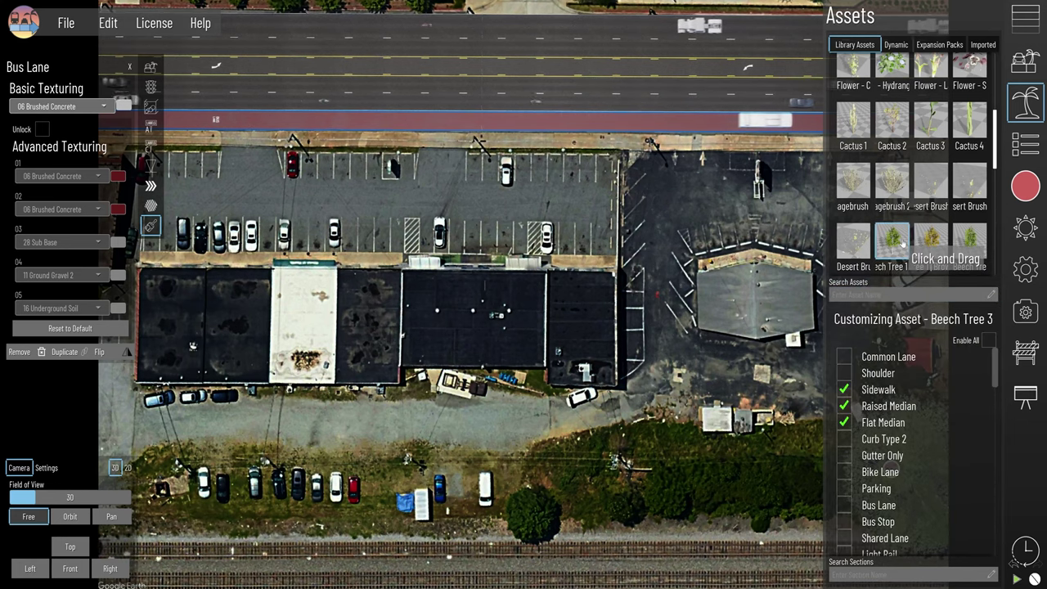
pyautogui.scroll(-1, 902, 242)
pyautogui.moveTo(890, 211); pyautogui.dragTo(561, 119)
pyautogui.click(561, 119)
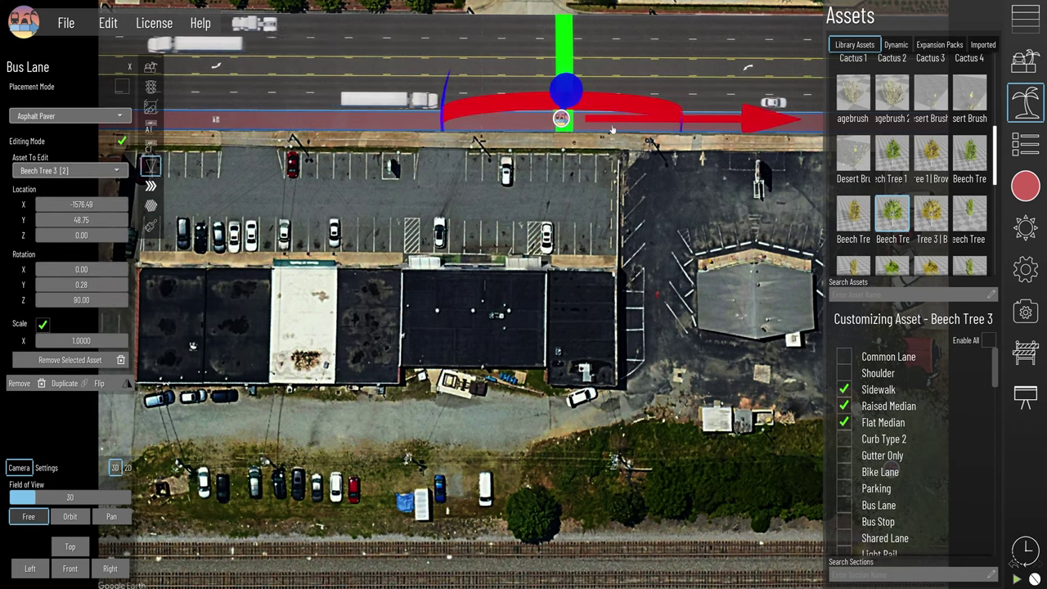
pyautogui.moveTo(612, 129); pyautogui.dragTo(590, 129)
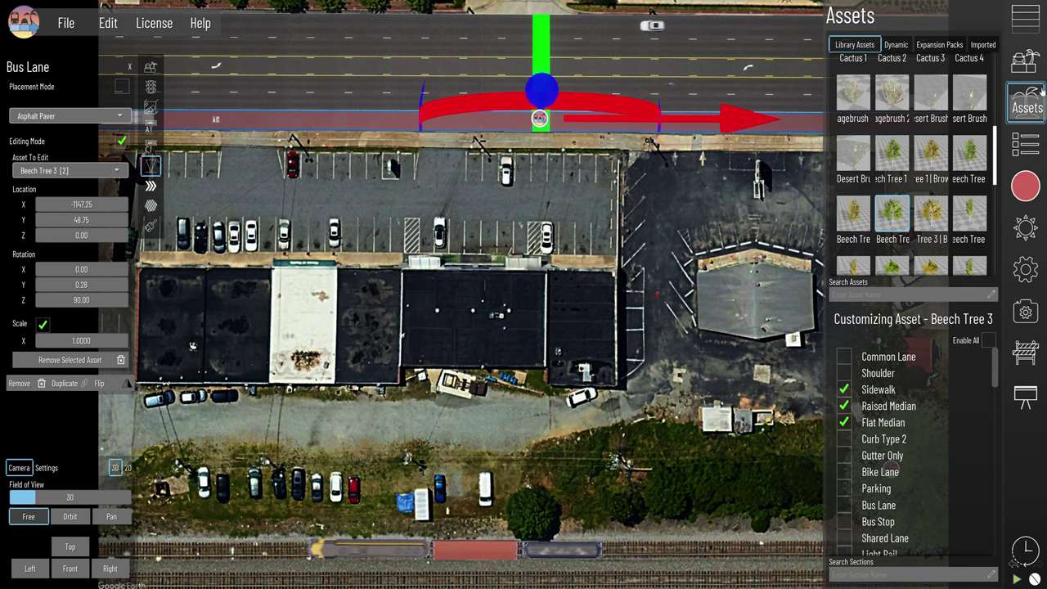
pyautogui.click(1026, 101)
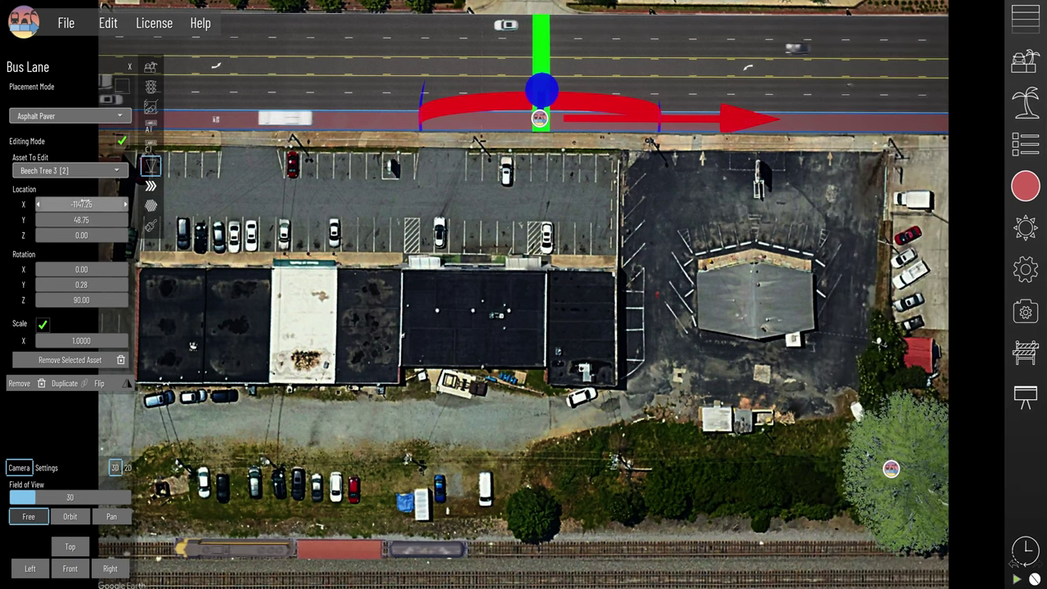
# Step: Reposition the beech tree with a location value of -3000 and scale it to 2.6314 above the tracks
pyautogui.moveTo(97, 204); pyautogui.dragTo(75, 219)
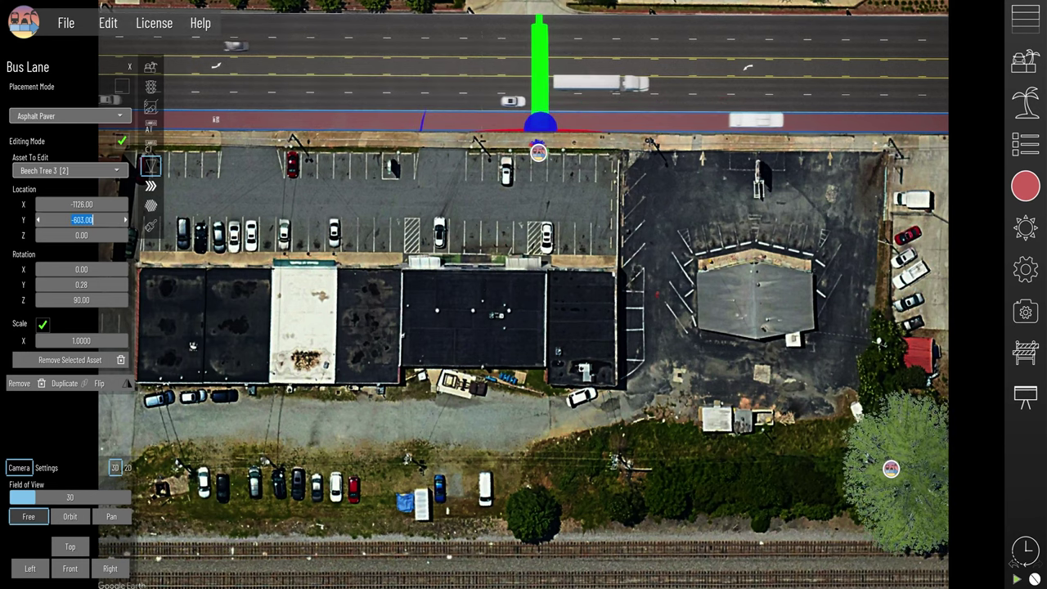
pyautogui.write('-3000')
pyautogui.press('Return')
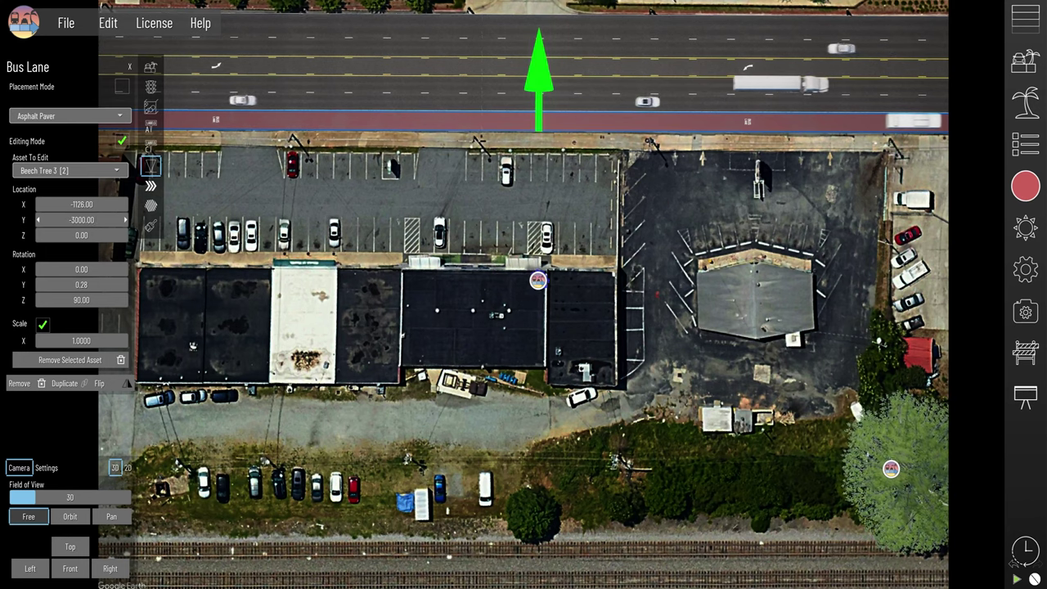
pyautogui.click(82, 220)
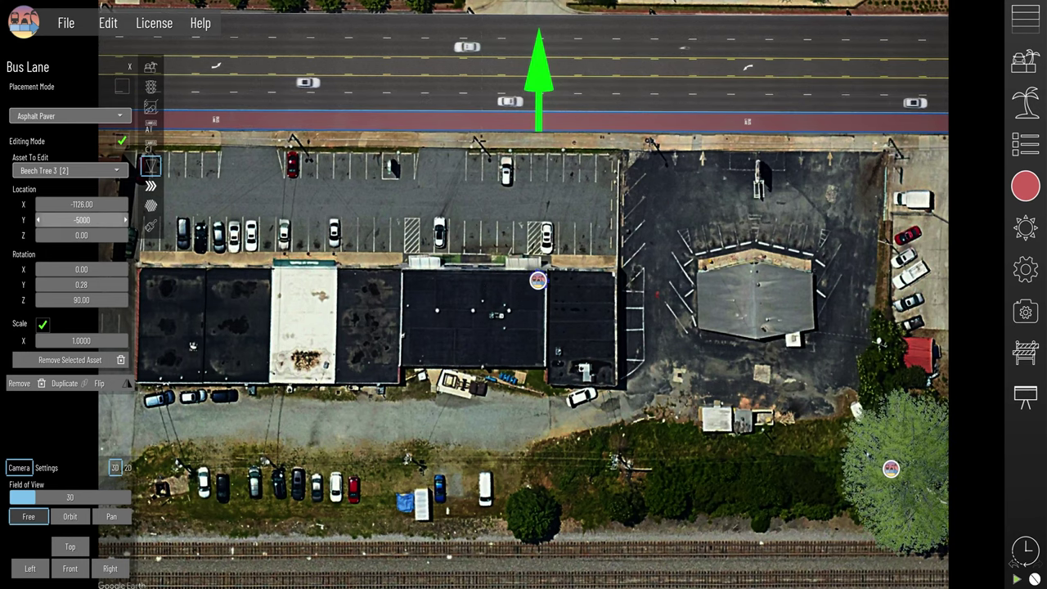
pyautogui.press('Return')
pyautogui.moveTo(82, 340); pyautogui.dragTo(114, 341)
pyautogui.moveTo(96, 220)
pyautogui.mouseDown()
pyautogui.moveTo(61, 220)
pyautogui.moveTo(92, 220)
pyautogui.mouseUp()
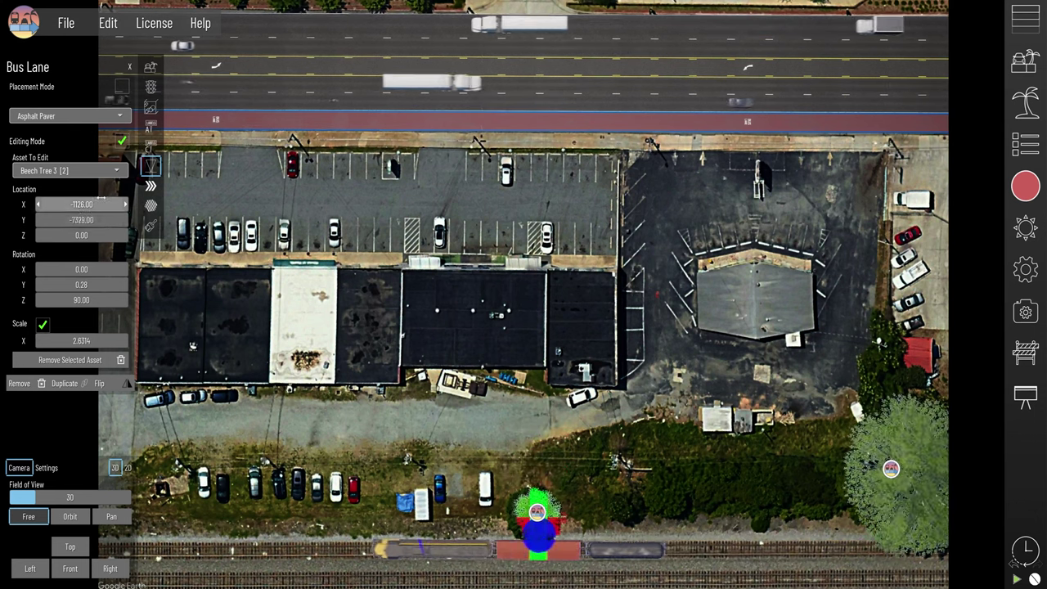
# Step: Deselect the enlarged beech tree, leaving it in the grass above the rail tracks
pyautogui.click(150, 66)
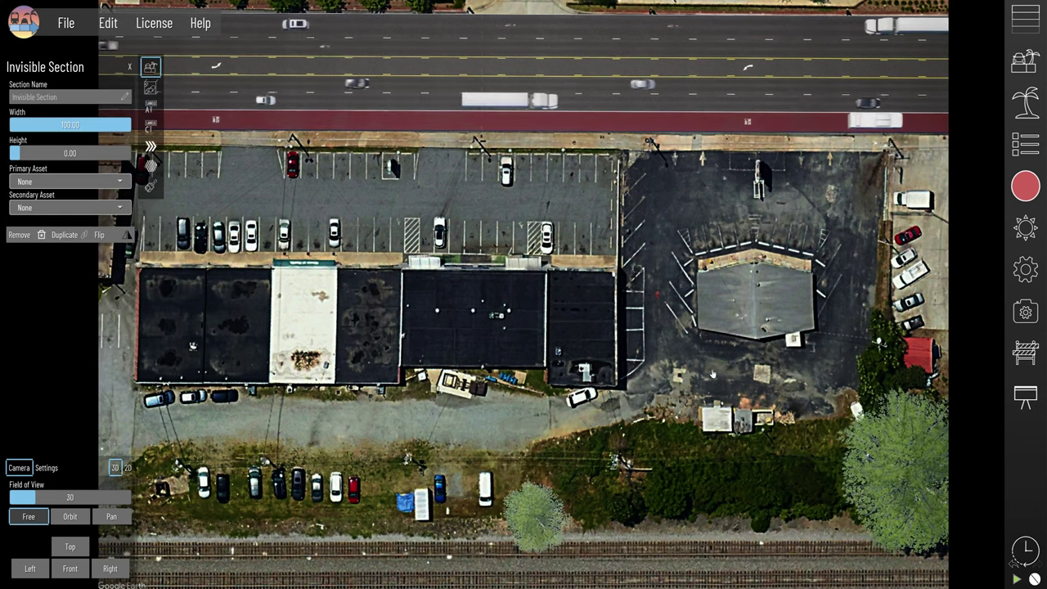